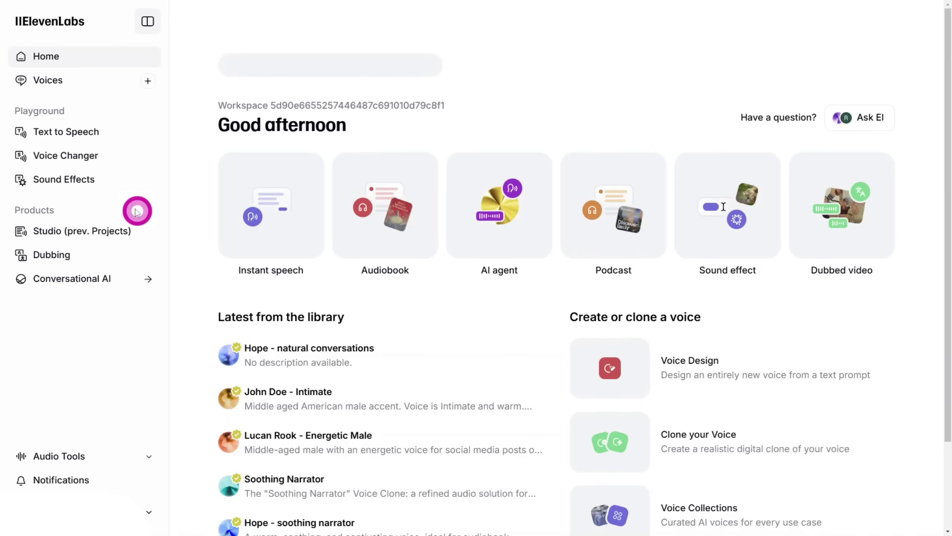
In ElevenLabs Text to Speech, select the Mark - ConvoAI voice.
left_click(71, 132)
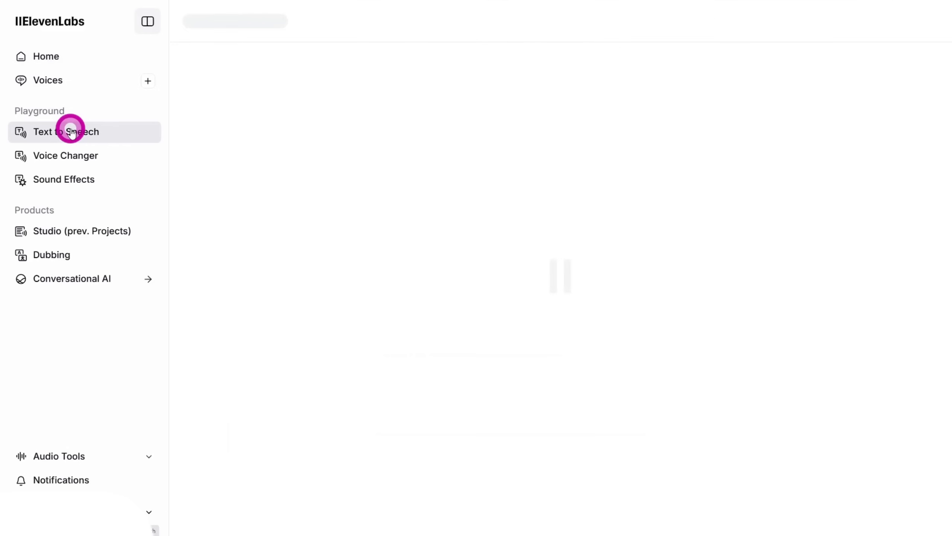
left_click(359, 179)
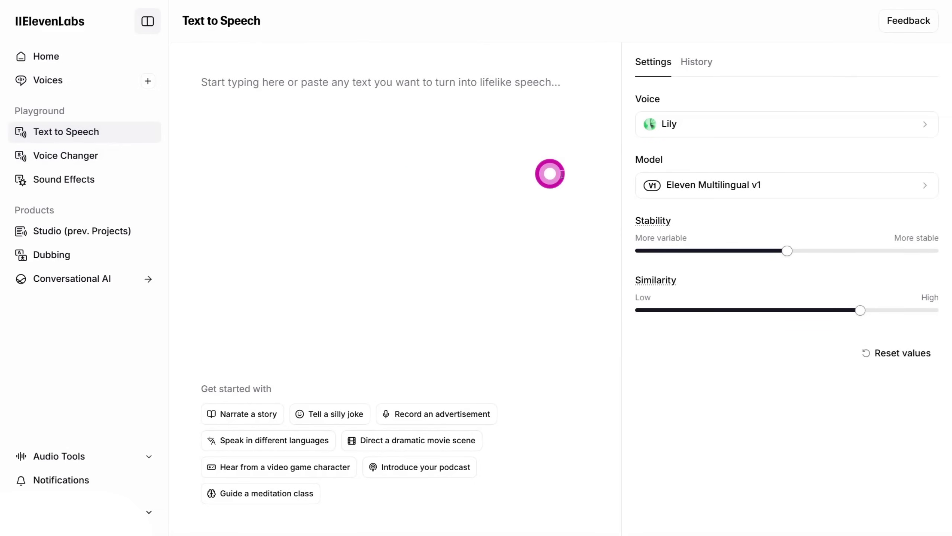
left_click(737, 122)
scroll(717, 315, "down", 3)
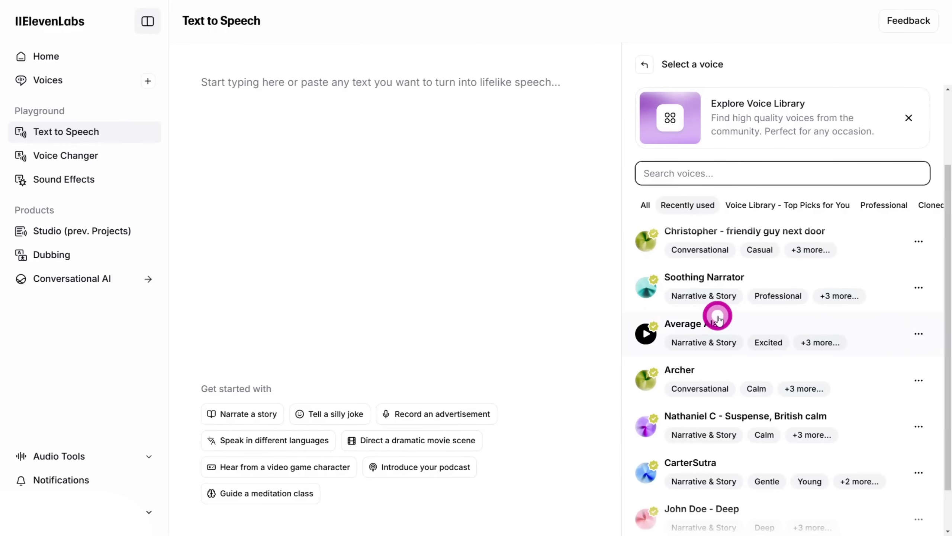
scroll(820, 318, "up", 3)
left_click(687, 286)
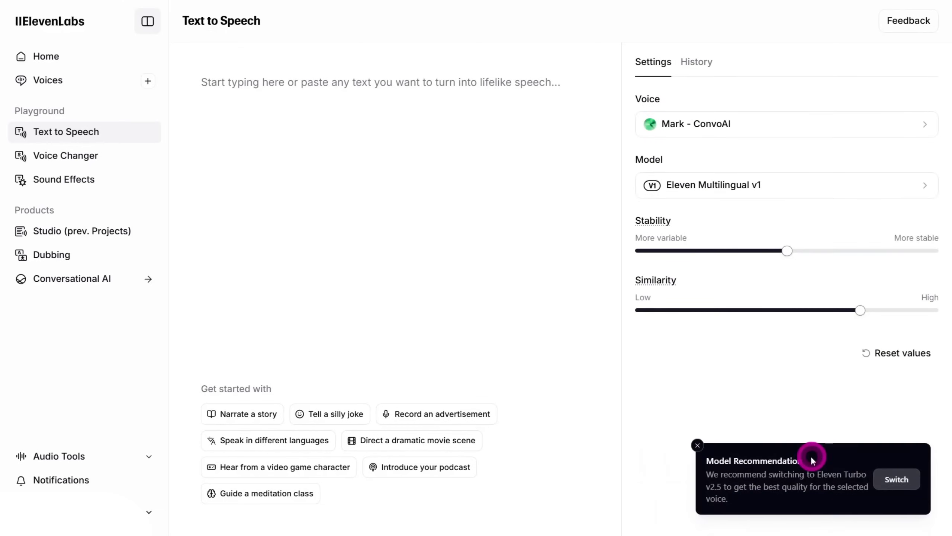
Switch to Eleven Turbo v2.5, generate speech from the pasted script, and bring up Audacity.
left_click(895, 478)
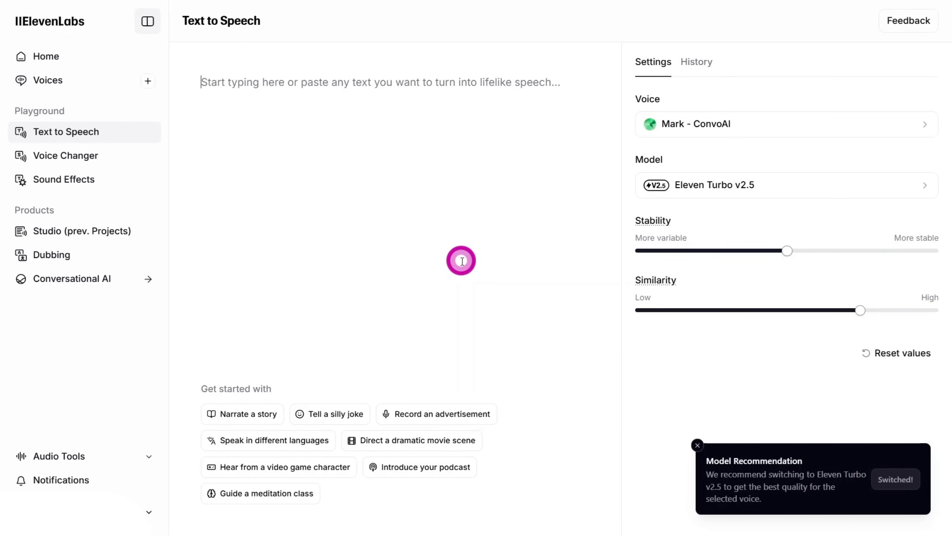
type("So, people are getting millions of views with stick figure animations. But you haven’t started yet—why?")
left_click(569, 487)
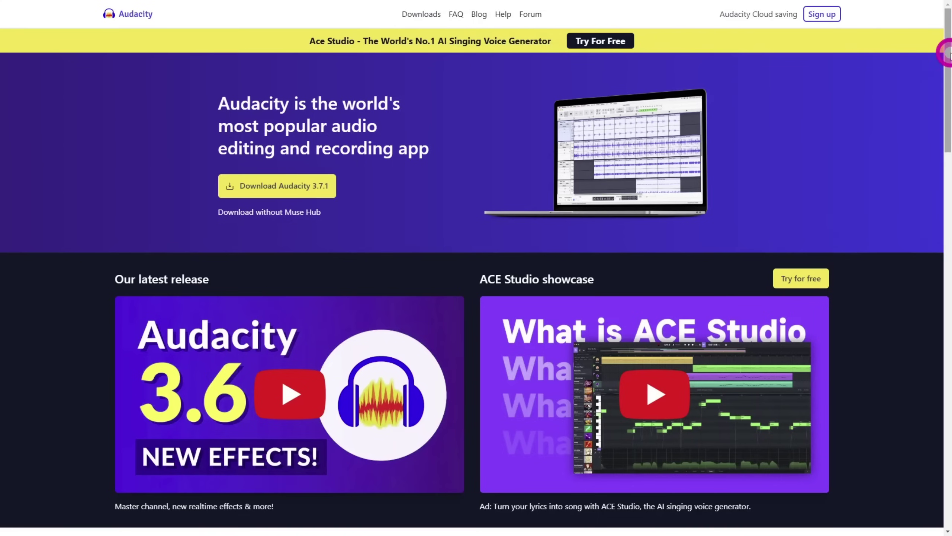
left_click_drag(950, 55, 911, 258)
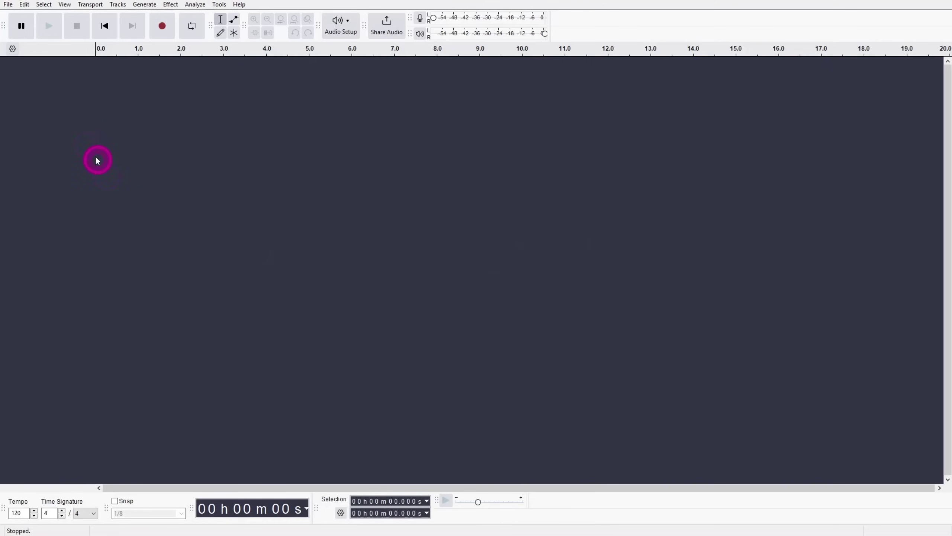
Import file 2 from the VO folder into Audacity as a new audio track.
left_click(10, 4)
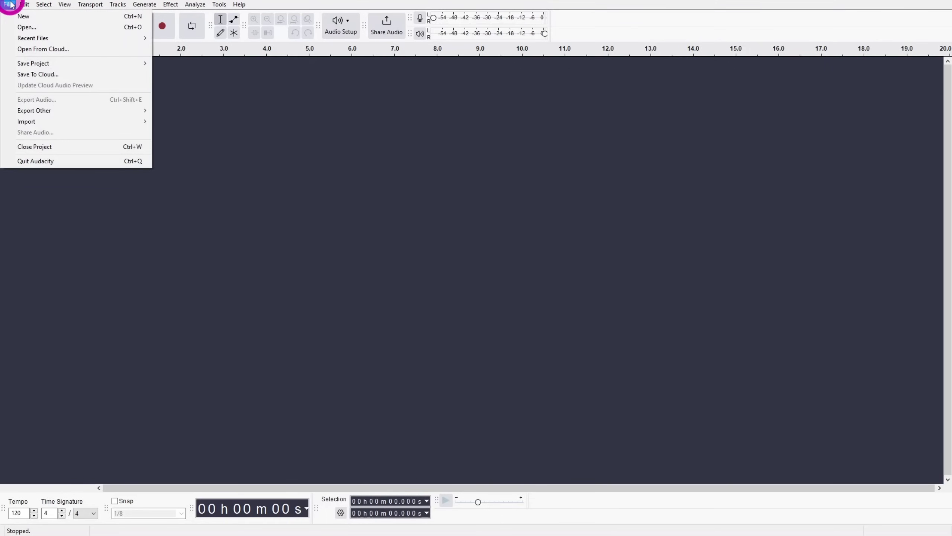
mouse_move(42, 121)
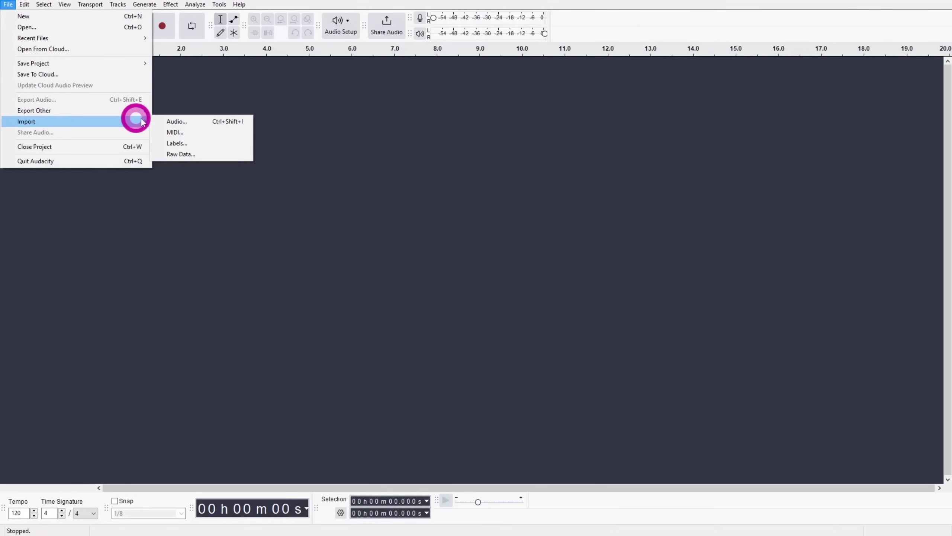
left_click(176, 121)
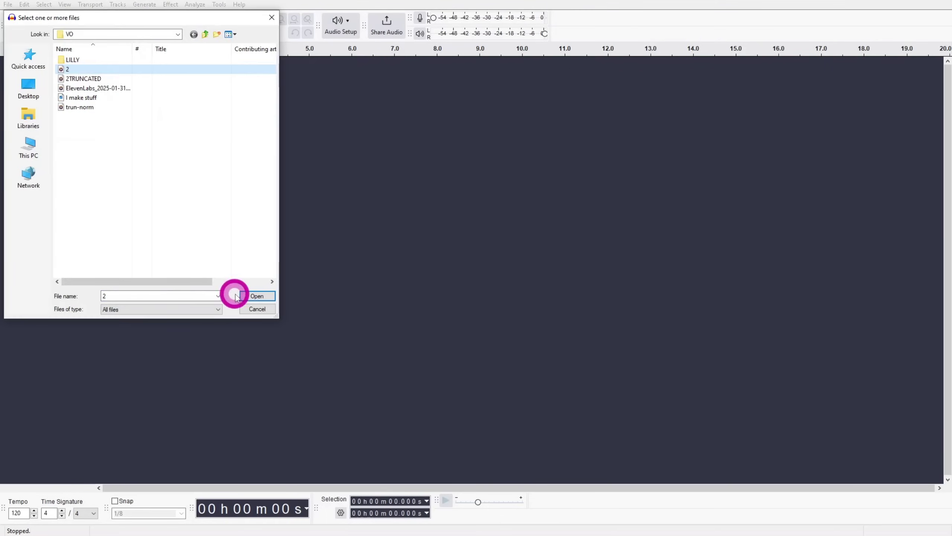
left_click(246, 296)
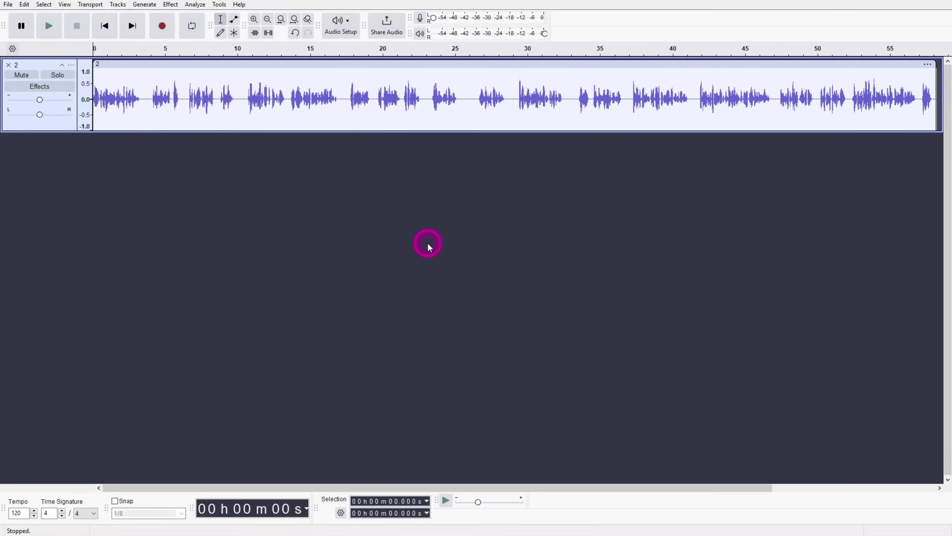
Apply Truncate Silence to the whole track at -40 dB, shortening pauses to 0.3 seconds.
key("ctrl+a")
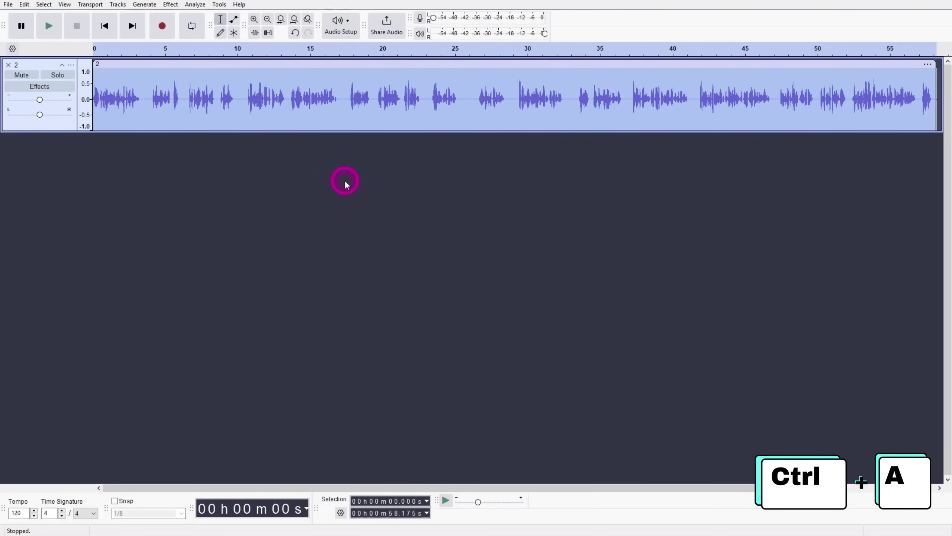
left_click(170, 5)
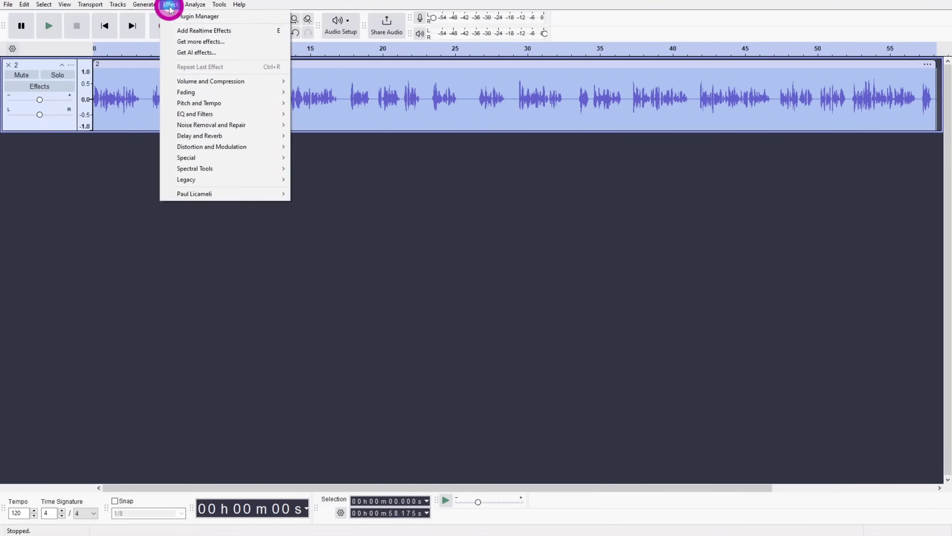
mouse_move(209, 161)
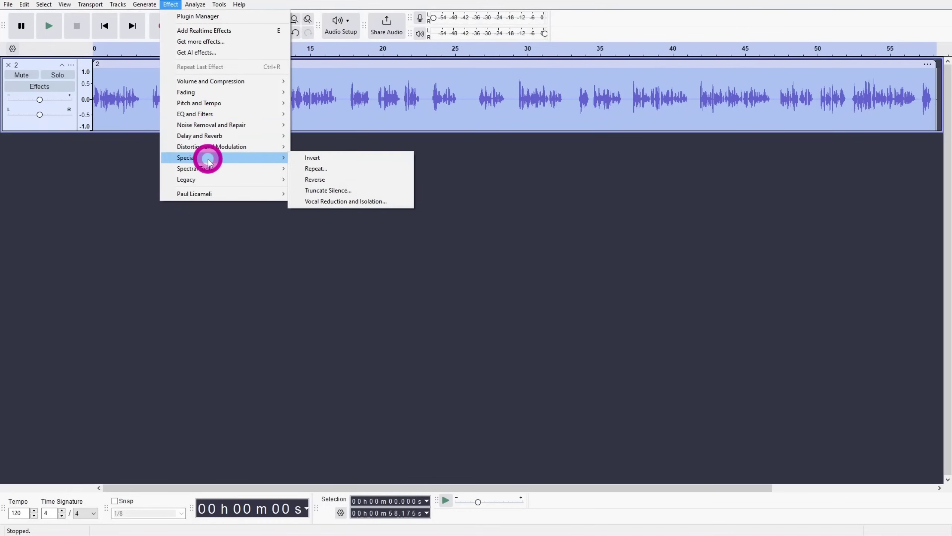
left_click(348, 191)
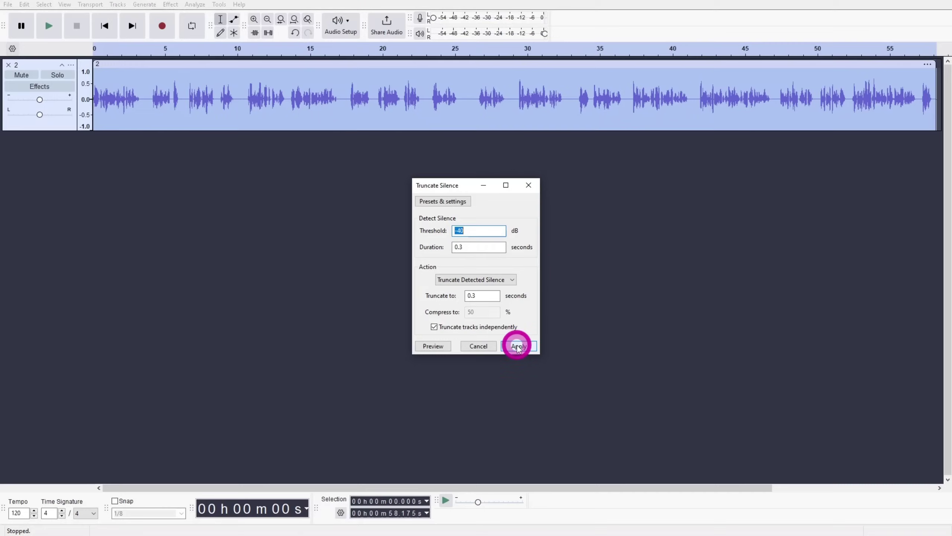
left_click(529, 370)
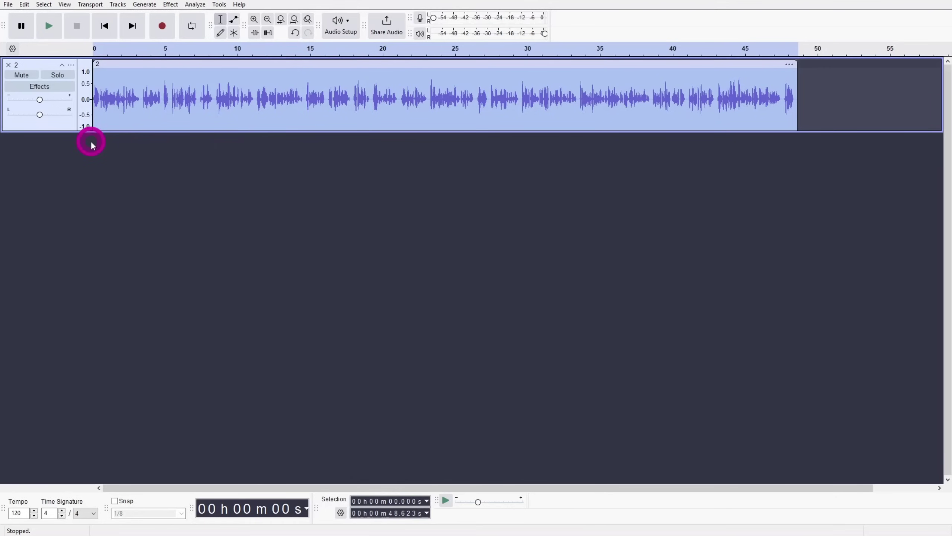
Preview the trimmed track, then normalize it to a 0.0 dB peak with DC offset removed.
left_click(48, 27)
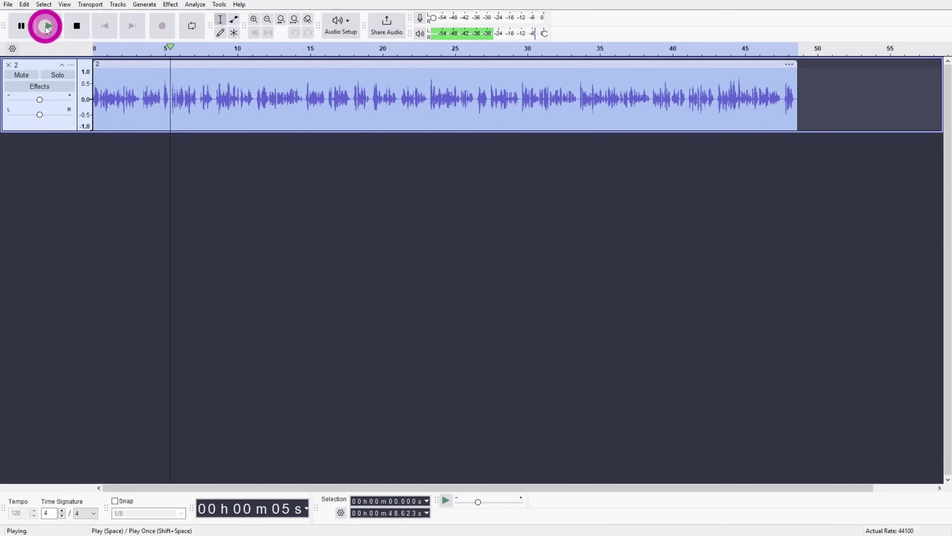
left_click(47, 27)
key("ctrl+a")
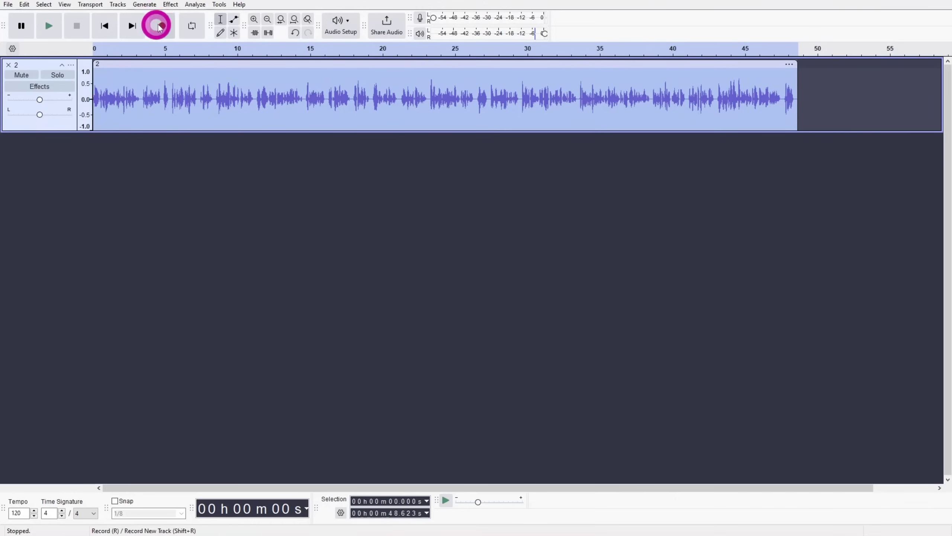
left_click(170, 5)
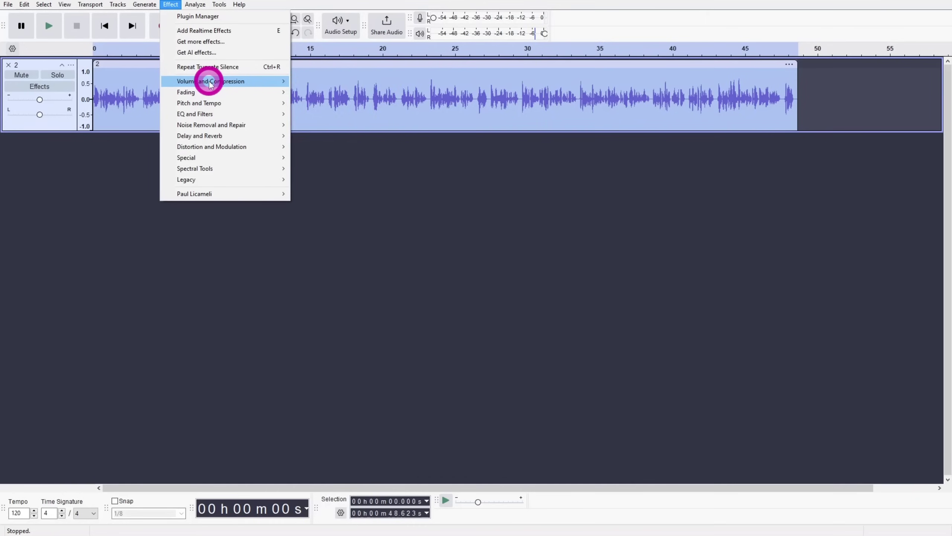
mouse_move(206, 81)
left_click(314, 135)
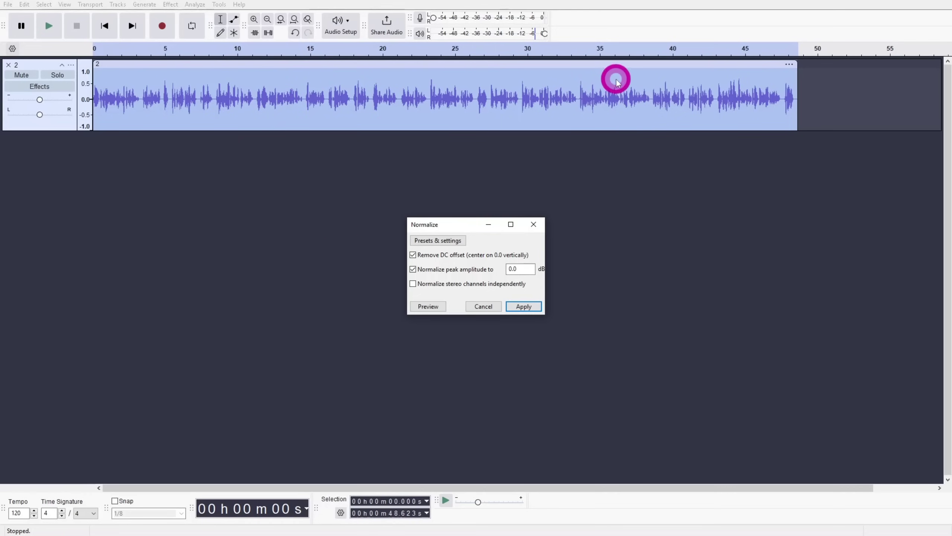
left_click(524, 306)
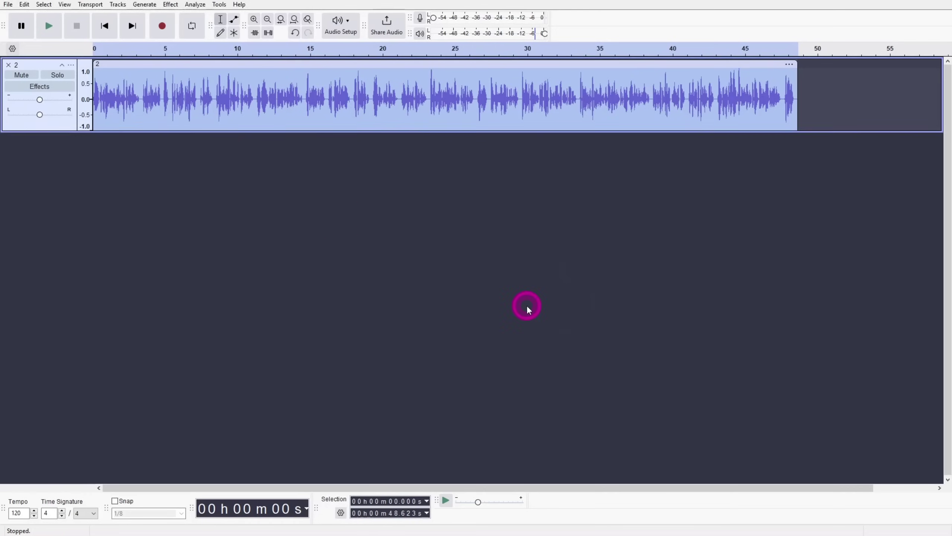
Export the whole project to the computer as 2.mp3, a mono 44100 Hz MP3.
left_click(8, 4)
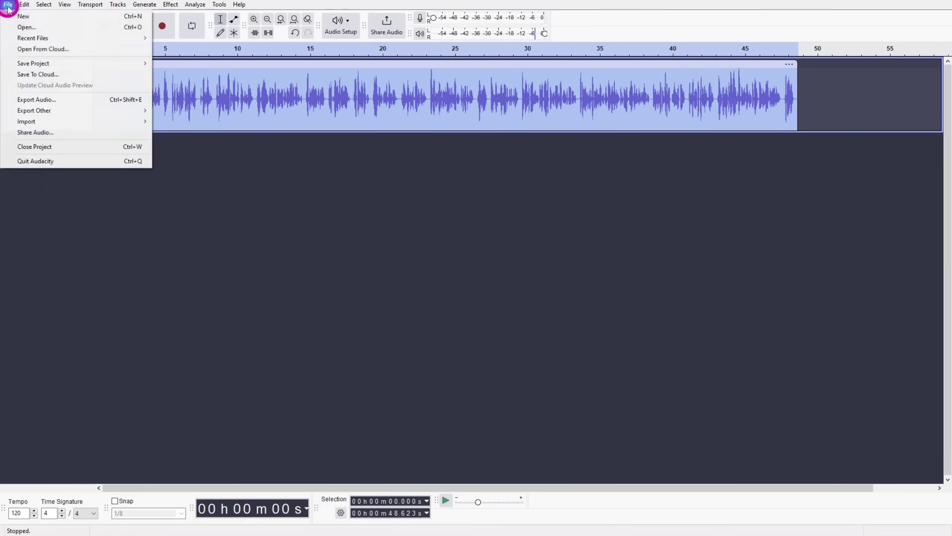
left_click(41, 100)
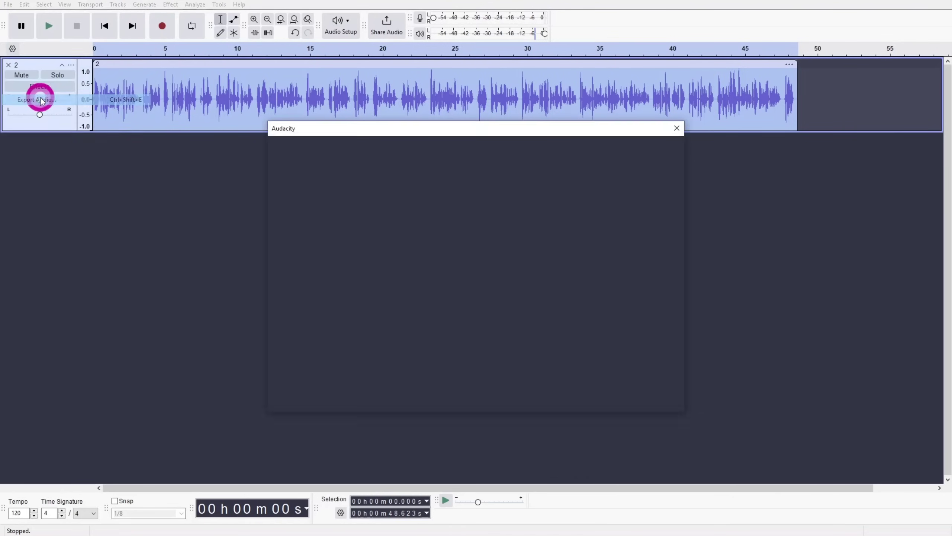
left_click(524, 371)
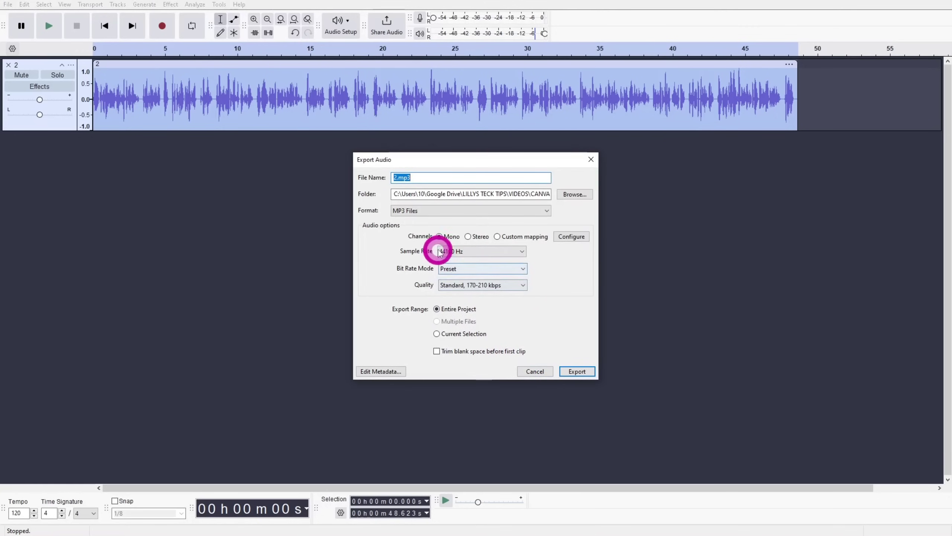
left_click(426, 209)
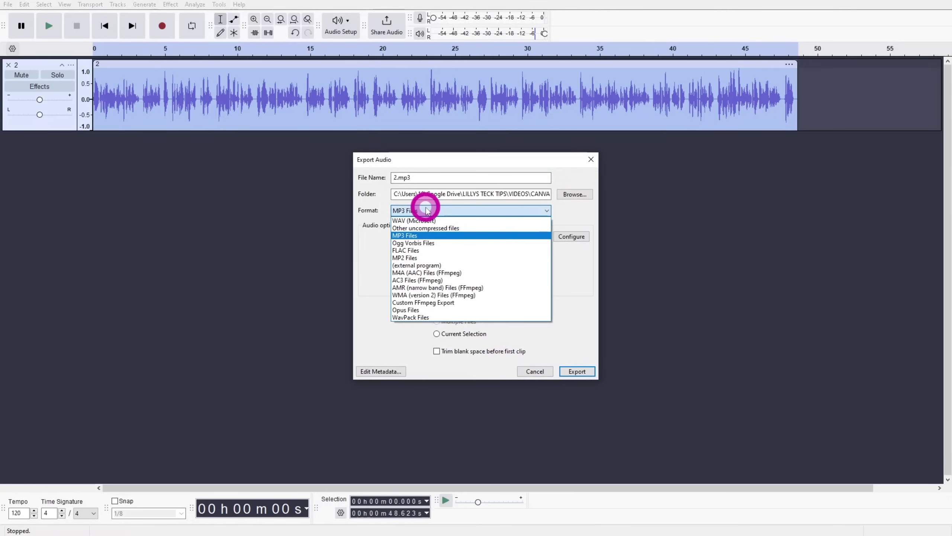
left_click(417, 240)
left_click(578, 371)
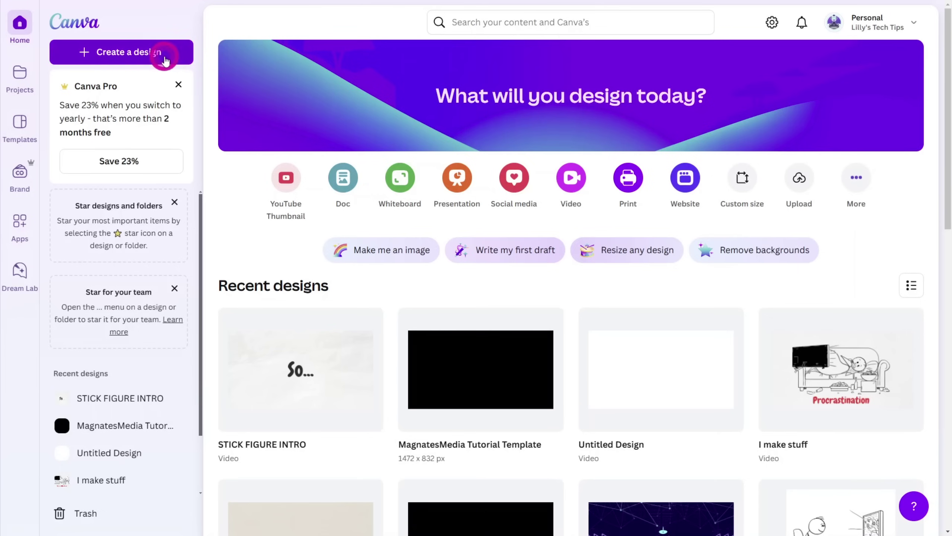
Create a new 1080p video design in Canva.
left_click(162, 56)
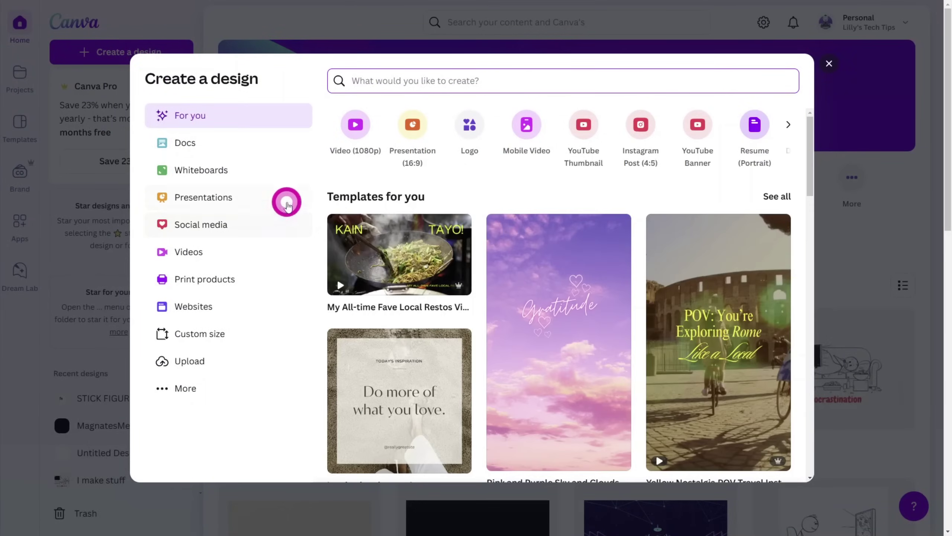
left_click(349, 124)
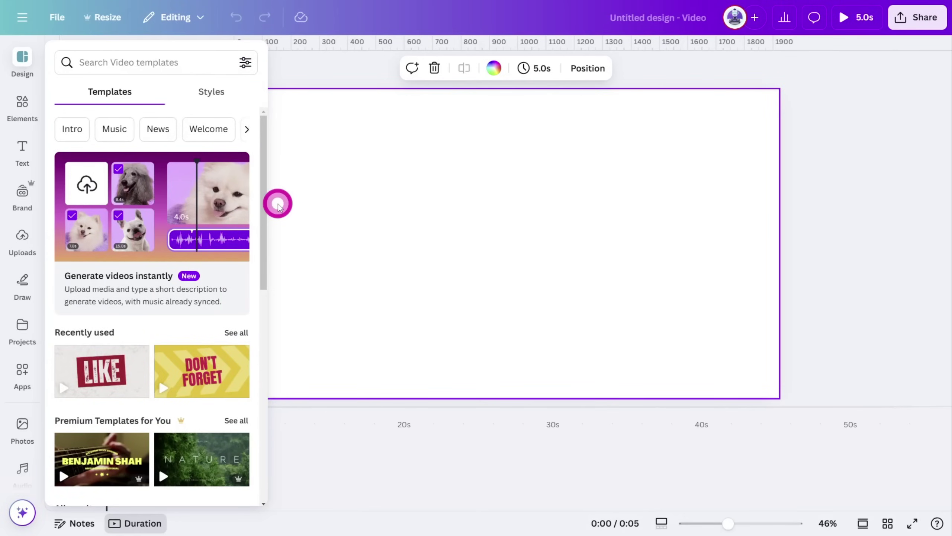
left_click(34, 240)
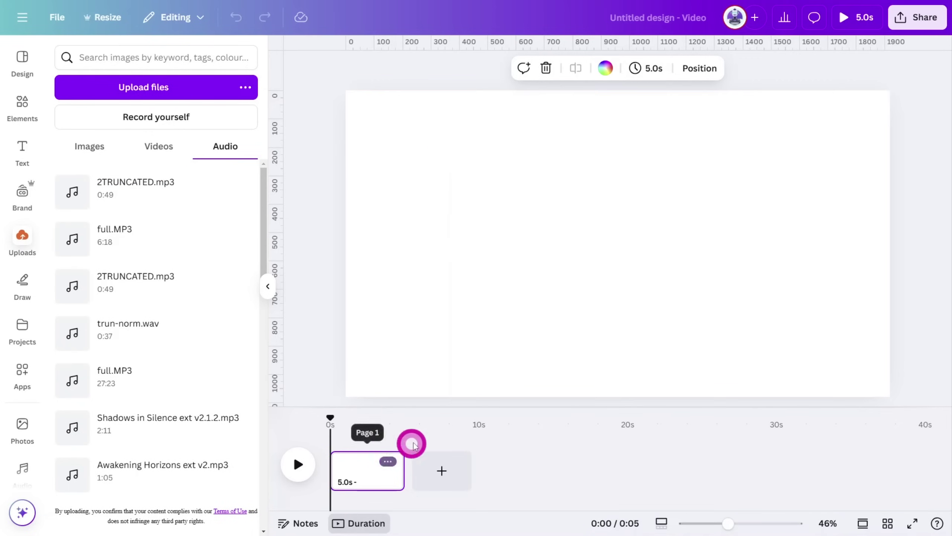
Set the page duration to 50 seconds and add 2TRUNCATED.mp3 as the soundtrack.
left_click(653, 69)
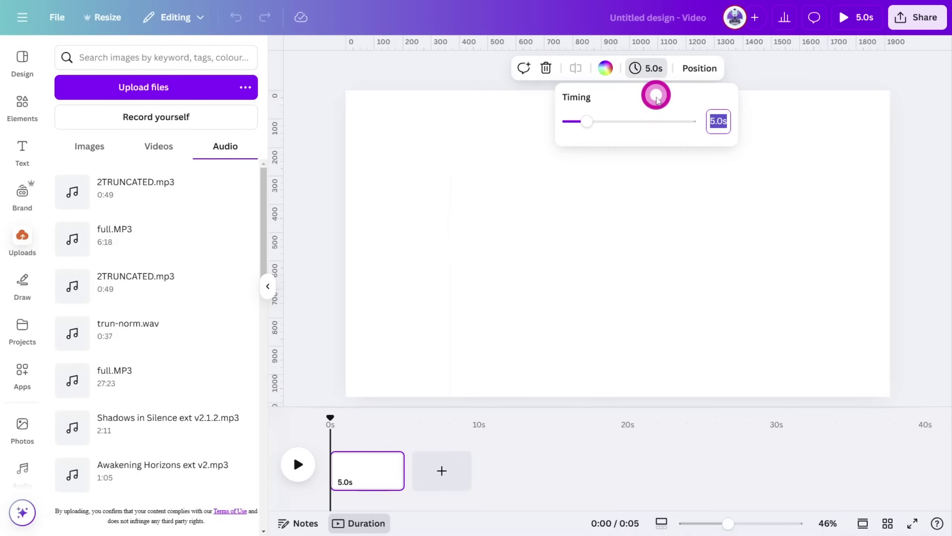
type("50")
left_click(650, 169)
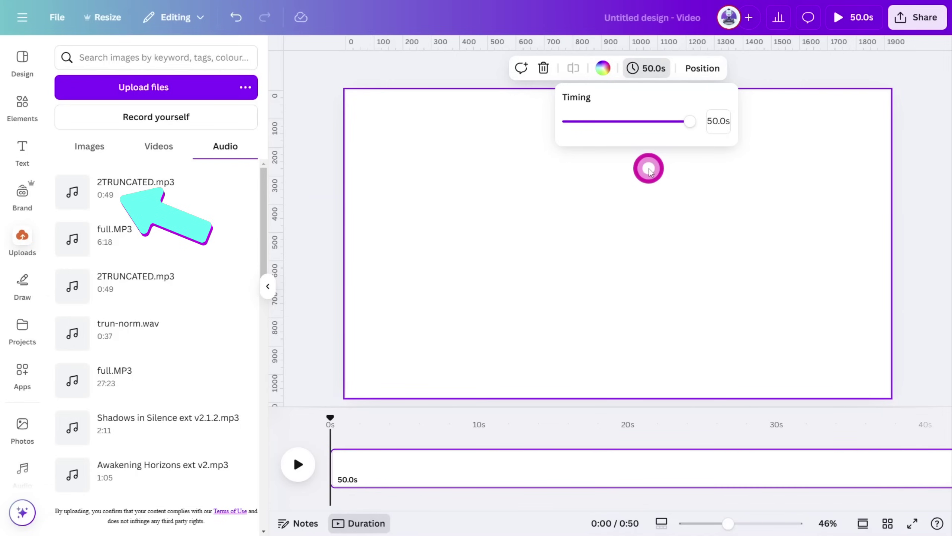
left_click_drag(150, 195, 434, 456)
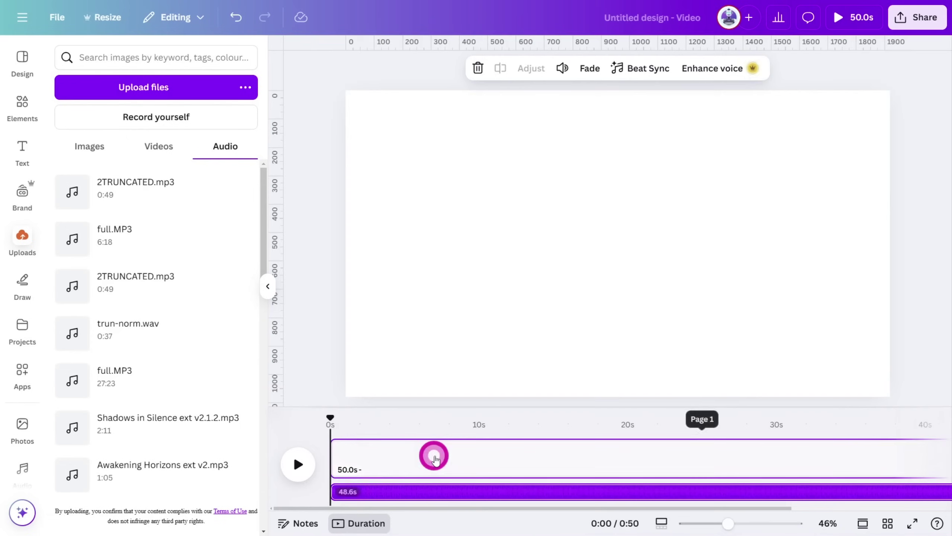
Search Photos for PAPER BACKGROUND and place a smooth paper texture across the page.
left_click(22, 428)
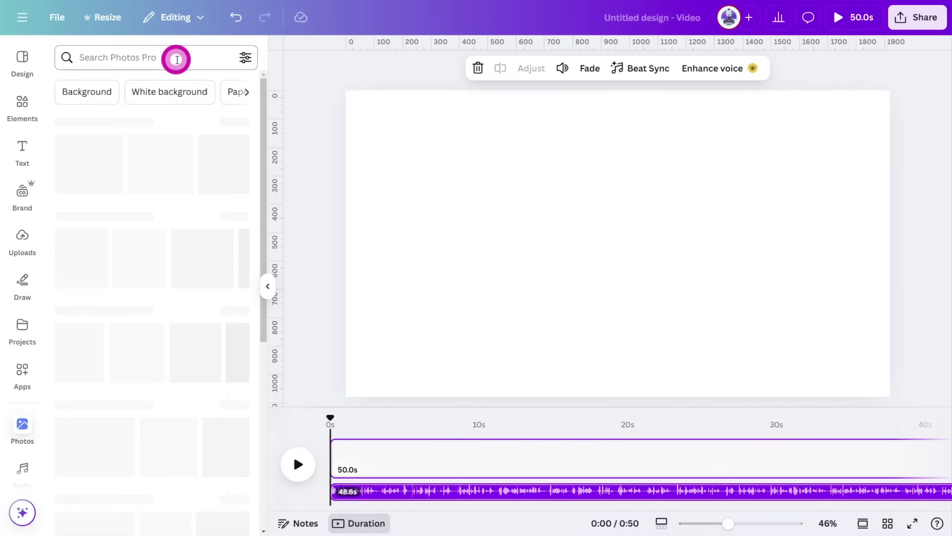
left_click(177, 60)
type("PAPER BACKGROUND")
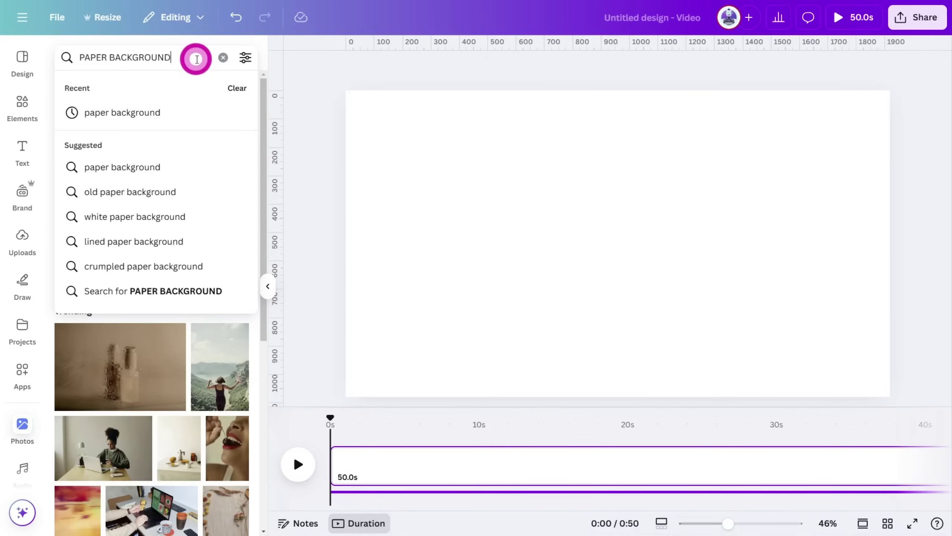
key("Return")
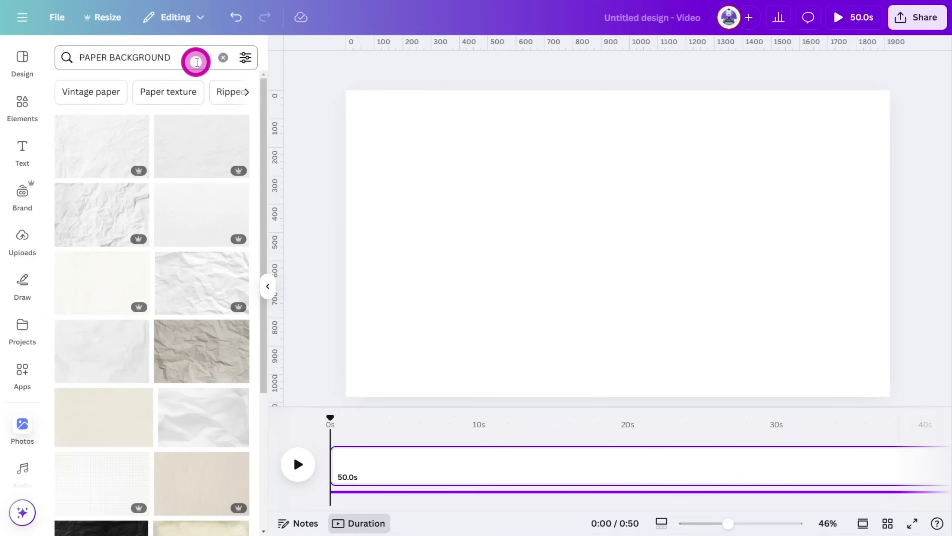
scroll(179, 229, "down", 8)
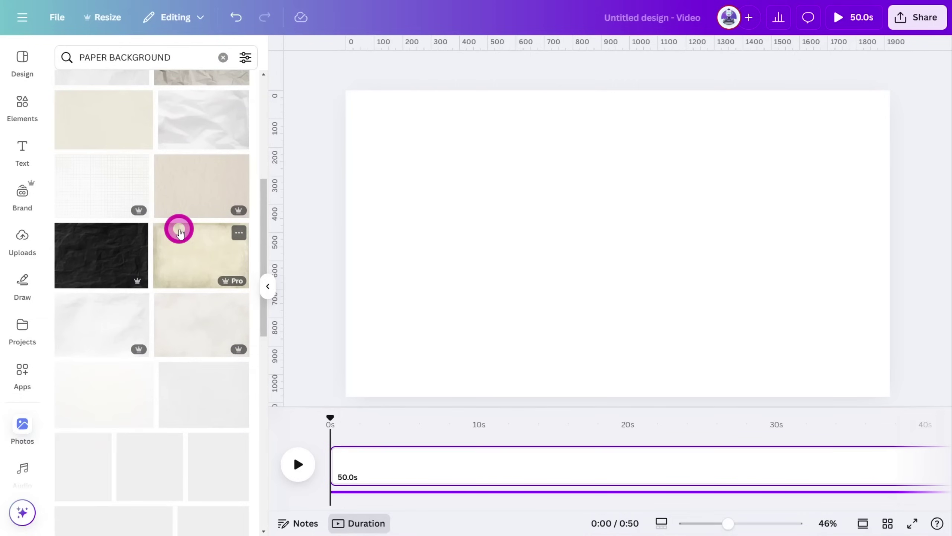
left_click_drag(111, 404, 319, 298)
scroll(102, 401, "down", 4)
scroll(137, 391, "down", 3)
left_click_drag(180, 352, 359, 277)
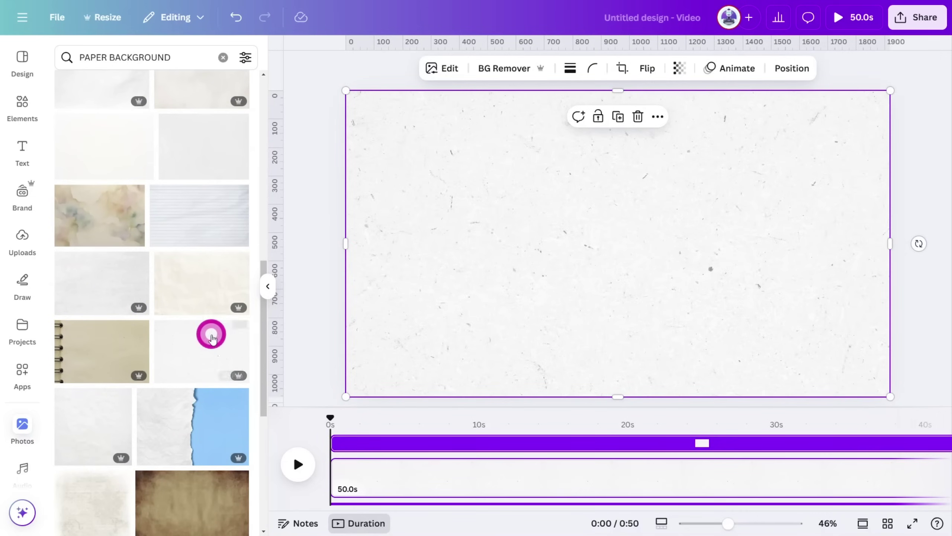
scroll(198, 364, "down", 5)
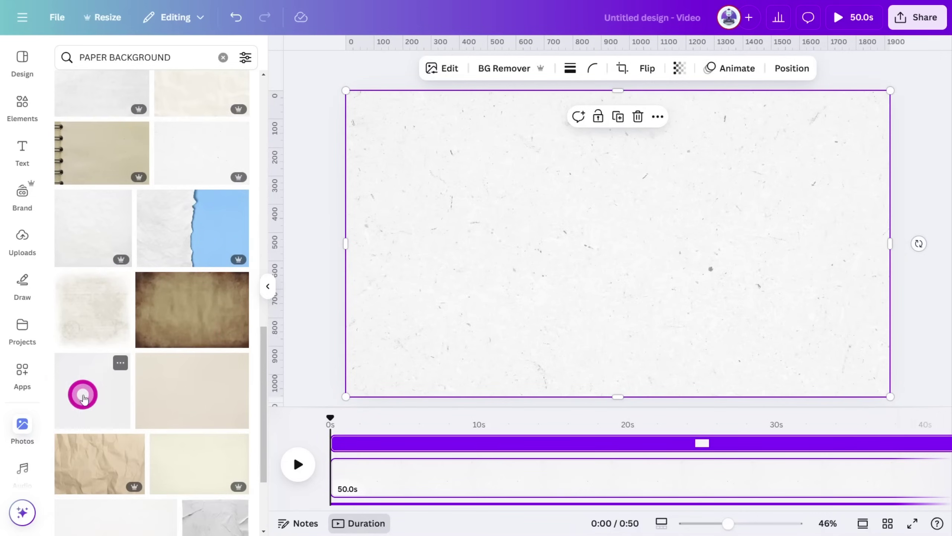
left_click_drag(81, 396, 359, 315)
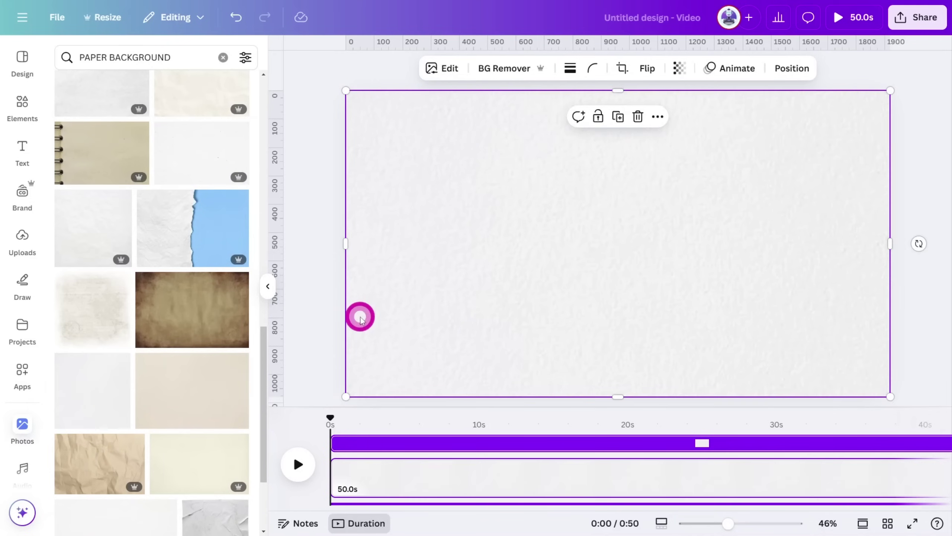
Lower the paper background's transparency to 74 and deselect it.
left_click(679, 68)
left_click_drag(694, 121, 688, 127)
left_click(926, 166)
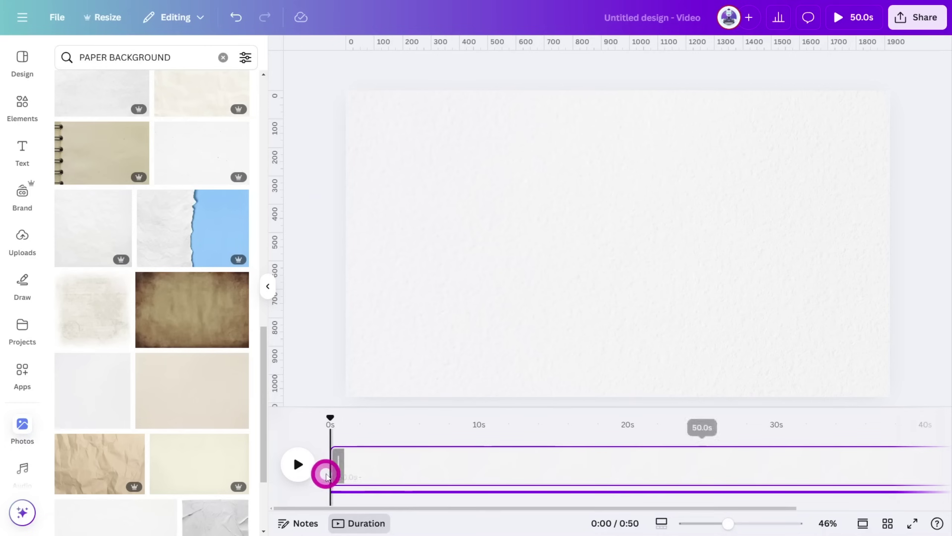
Play the voiceover from the start, splitting the page into new scenes at its first pauses.
left_click(298, 465)
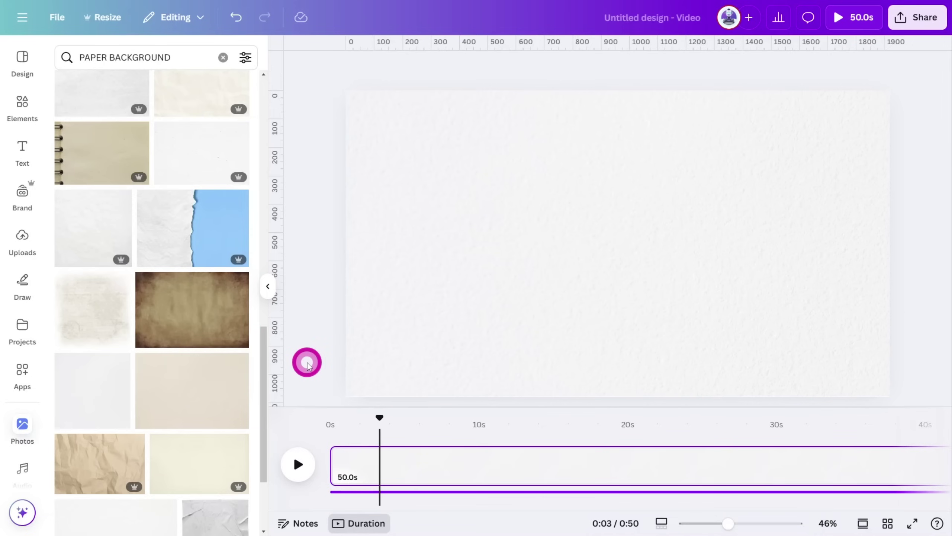
key("s")
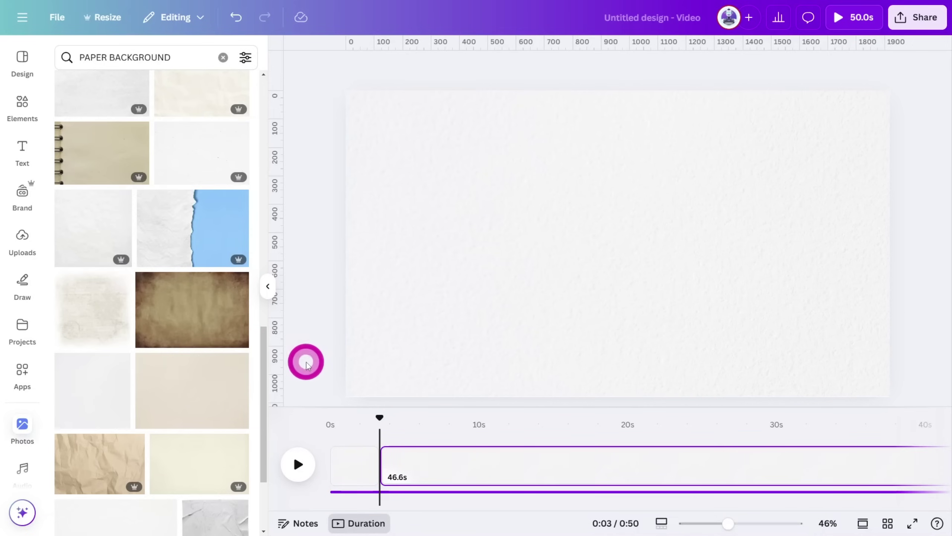
key("space")
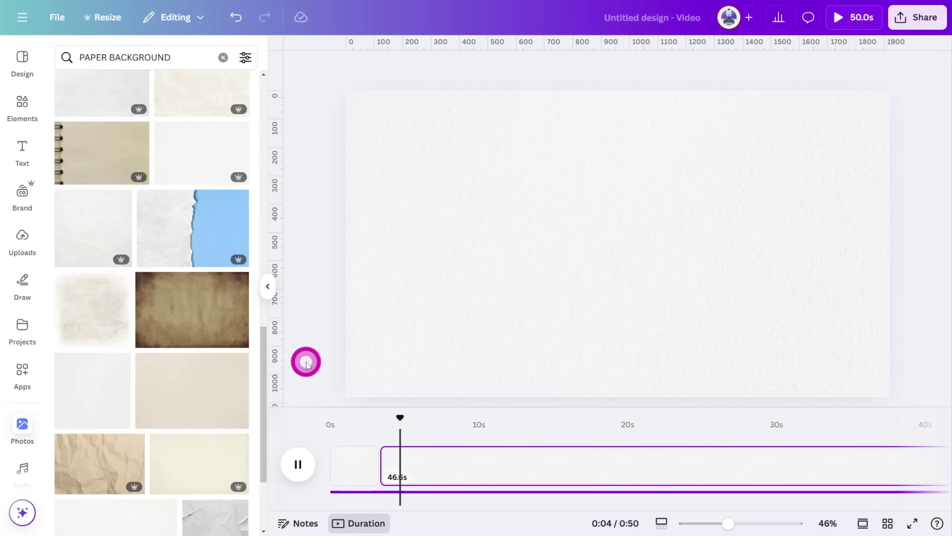
key("s")
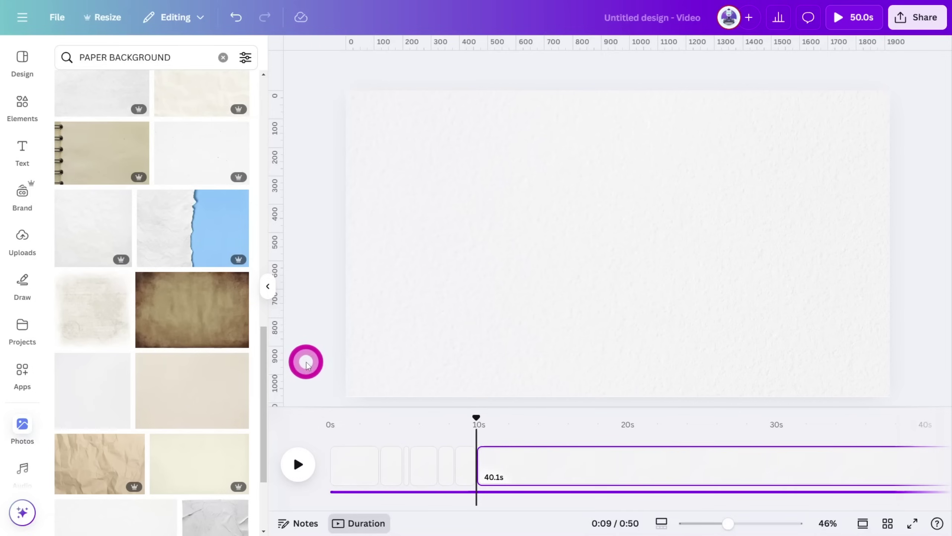
key("s")
key("space")
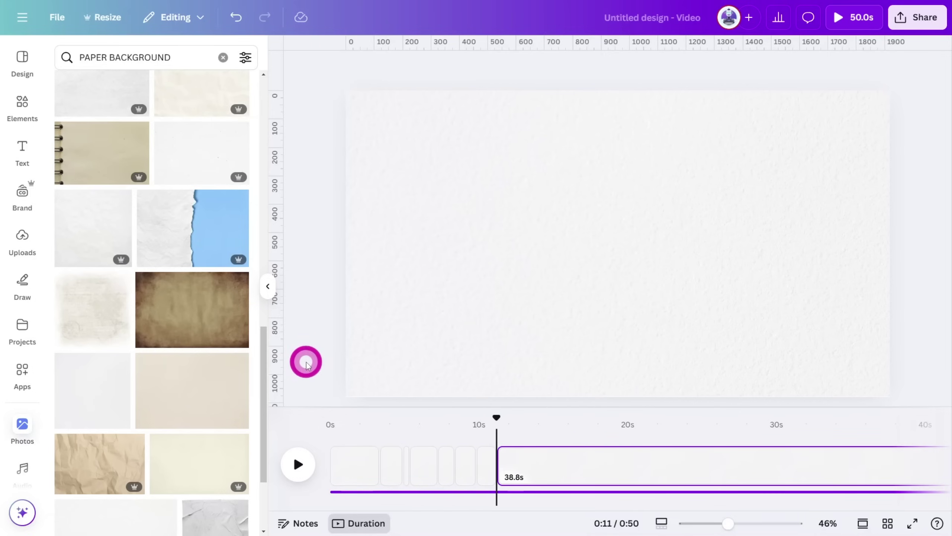
key("s")
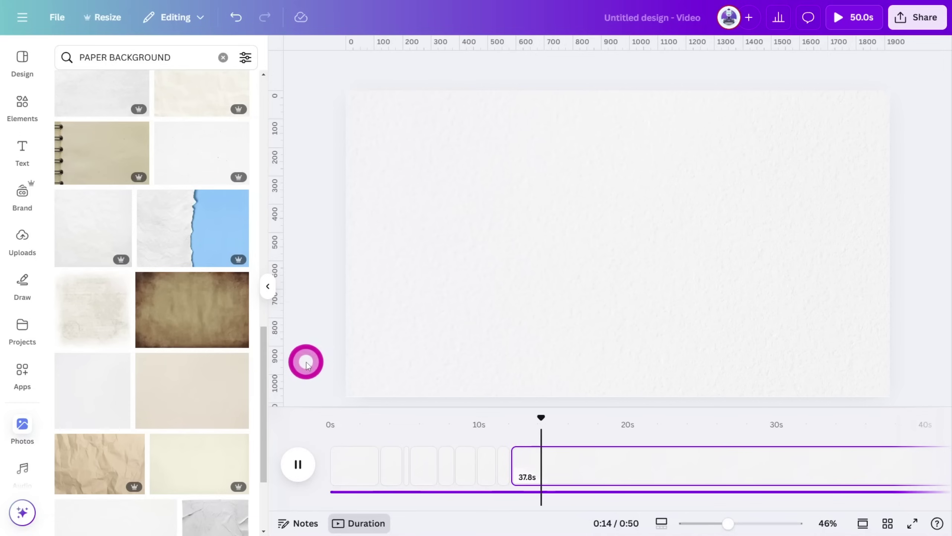
key("space")
key("s")
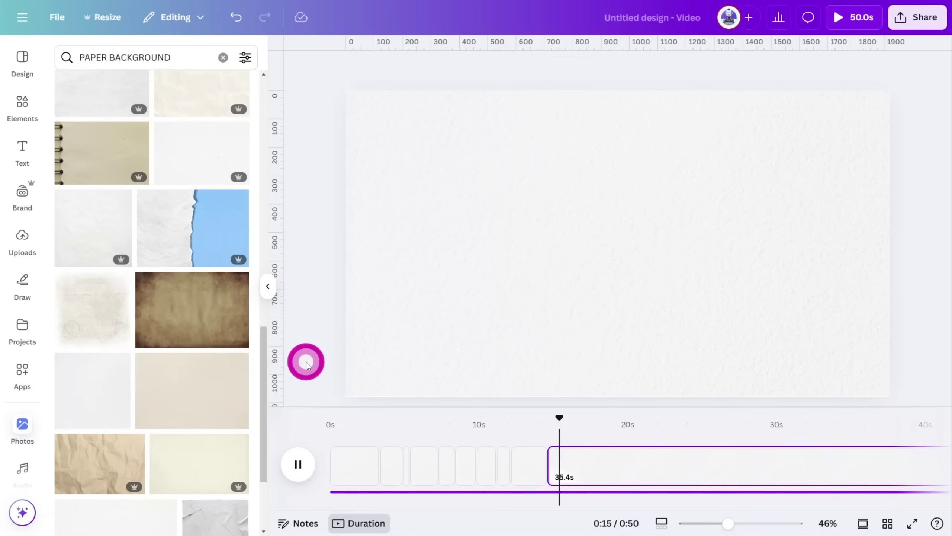
key("s")
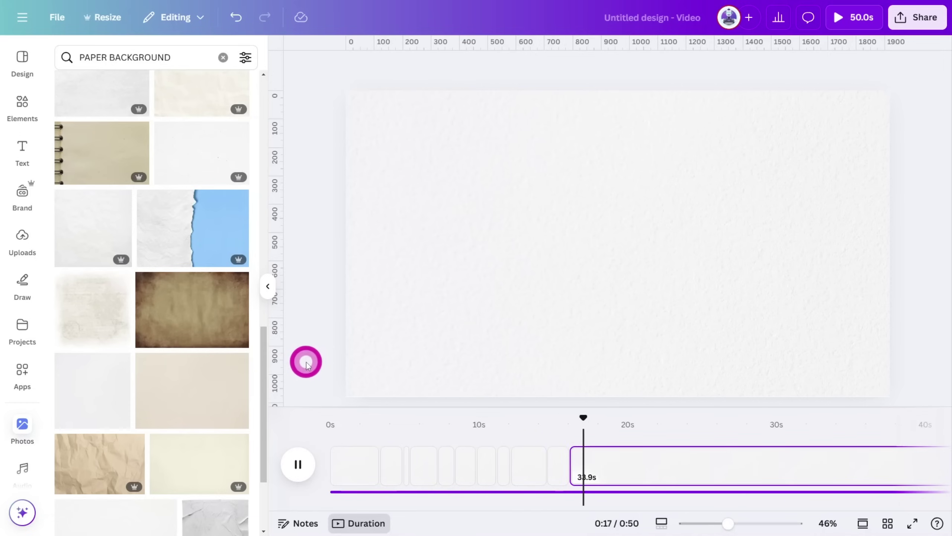
key("space")
key("s")
key("space")
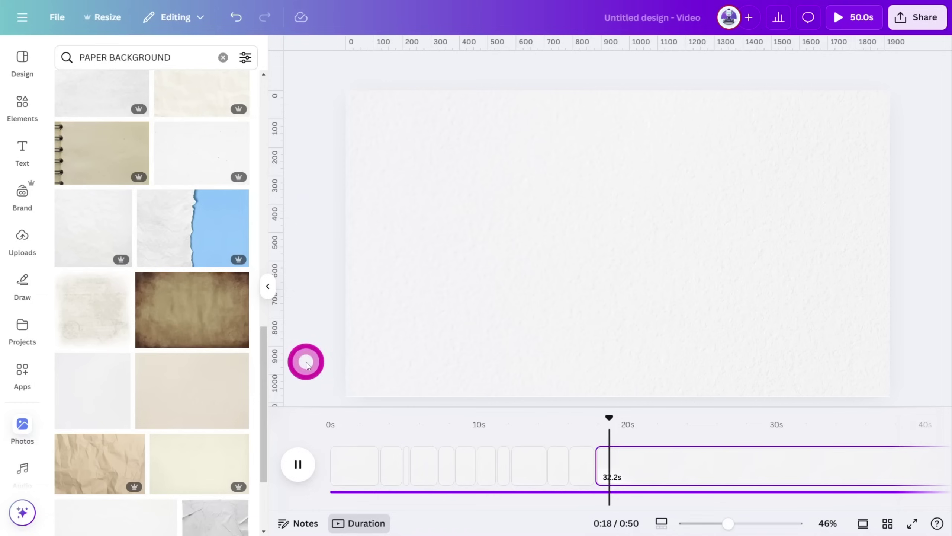
key("space")
key("s")
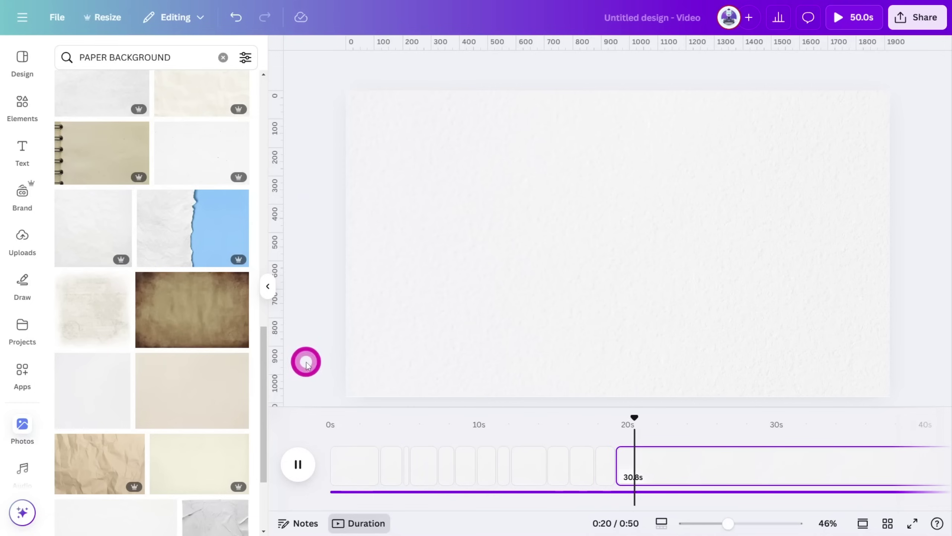
key("space")
key("s")
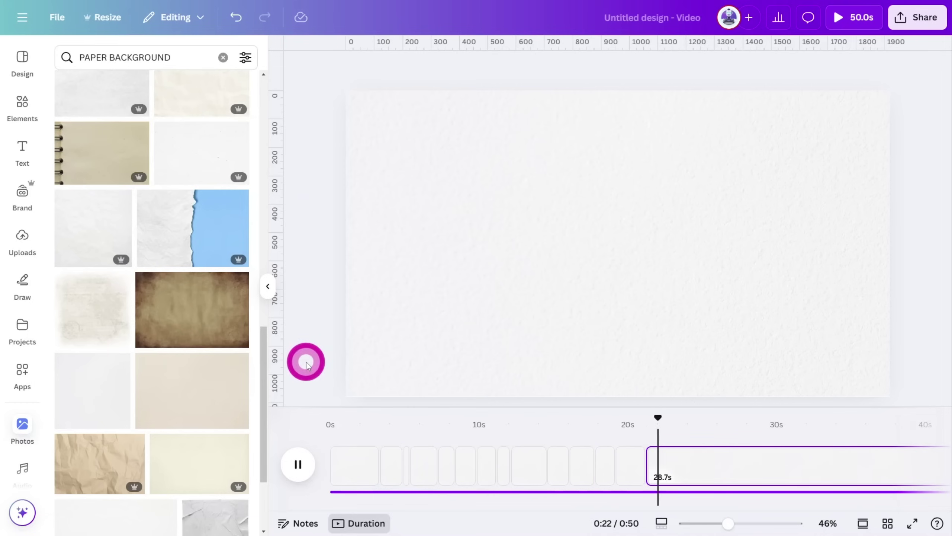
key("space")
key("s")
key("space")
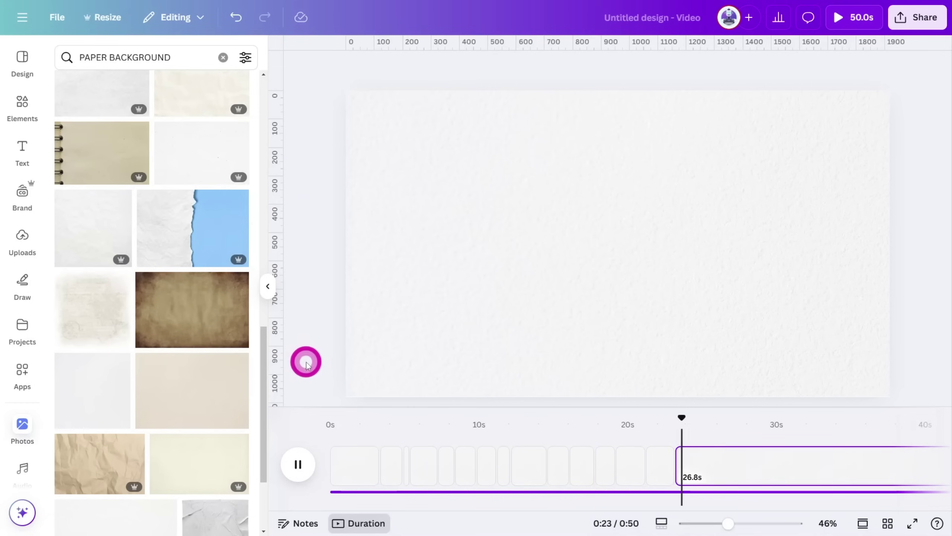
key("space")
Keep splitting scenes through the end of the voiceover, leaving a 4.5-second final page.
key("s")
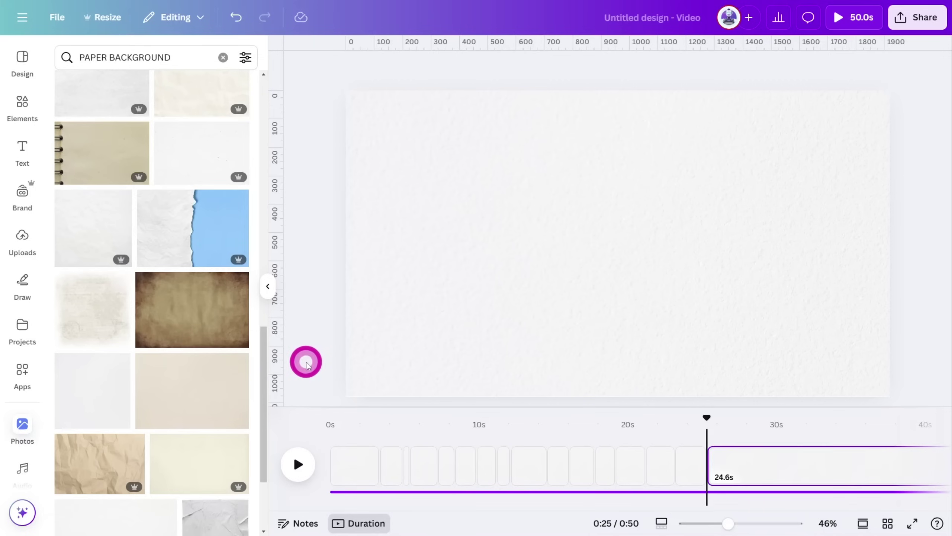
key("space")
key("space")
key("s")
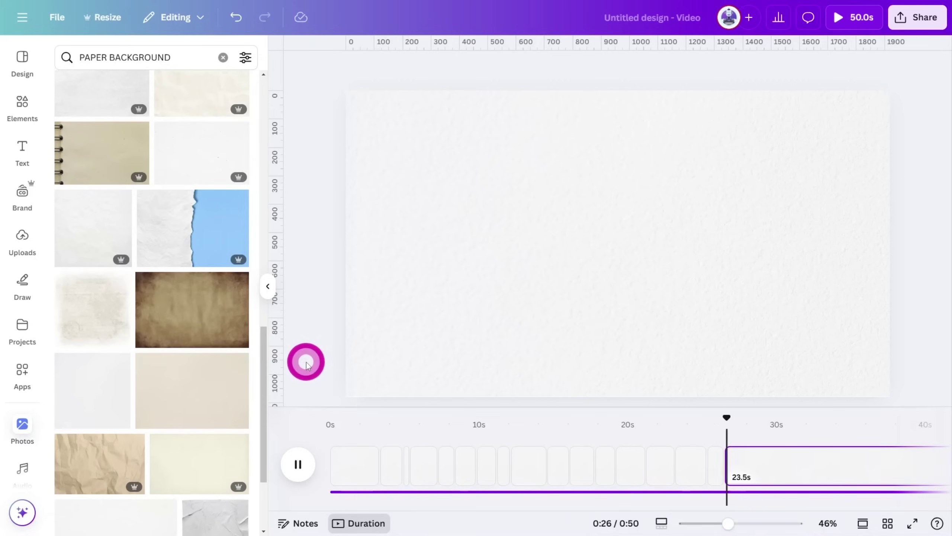
key("space")
key("s")
key("space")
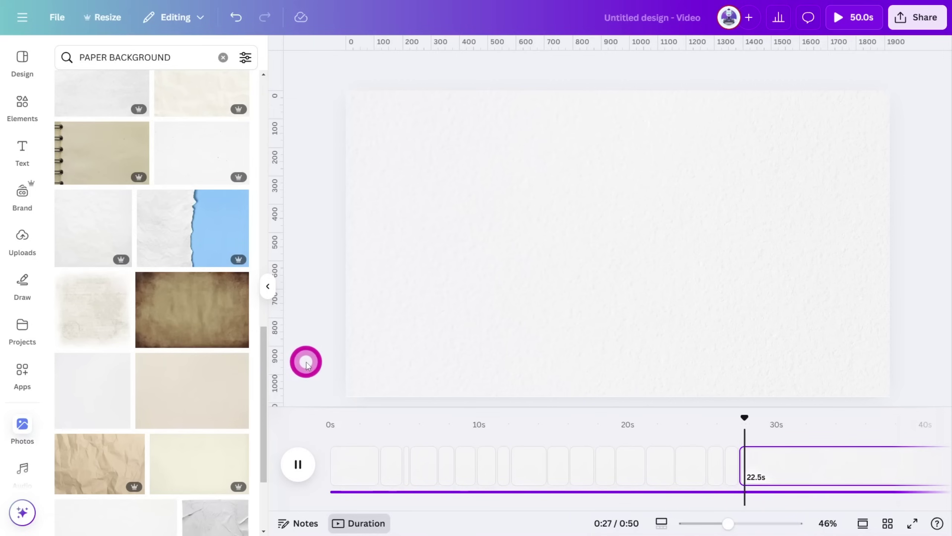
key("space")
key("s")
key("space")
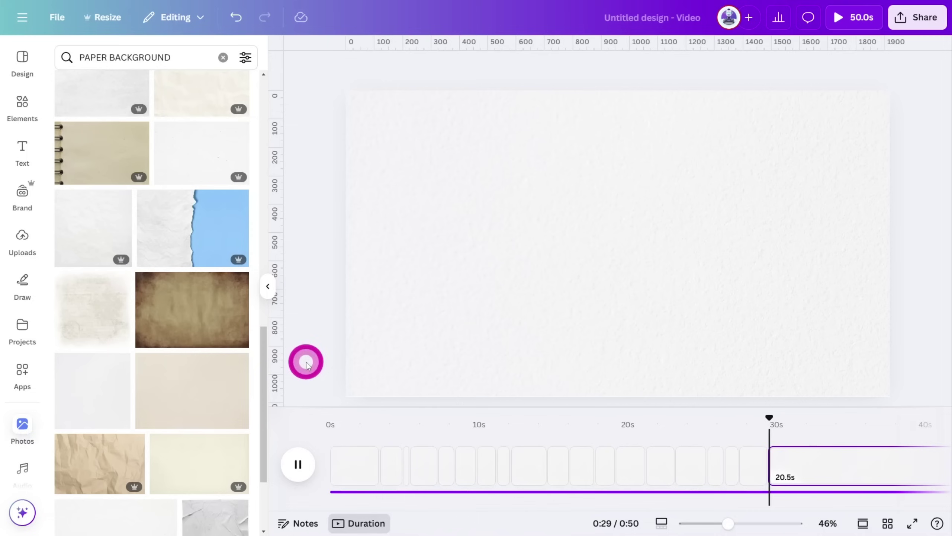
key("s")
key("space")
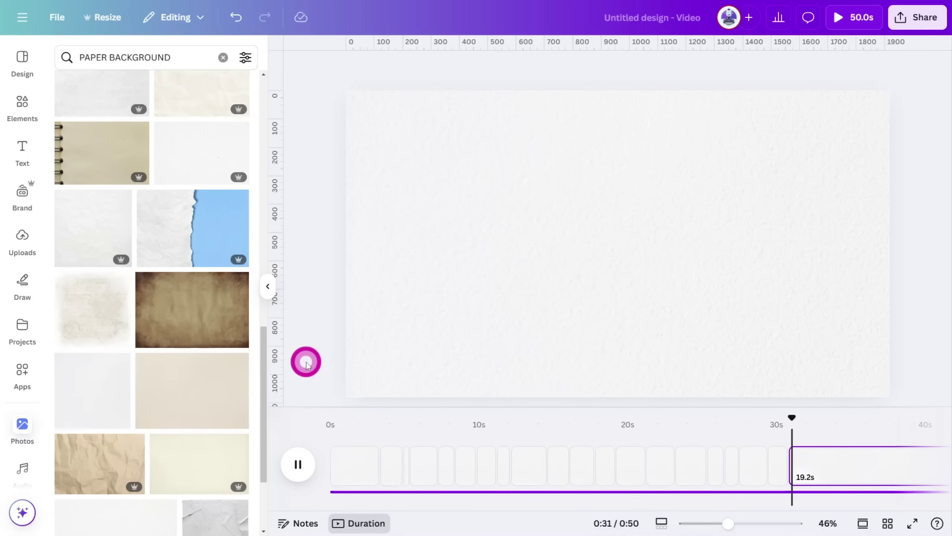
key("space")
key("s")
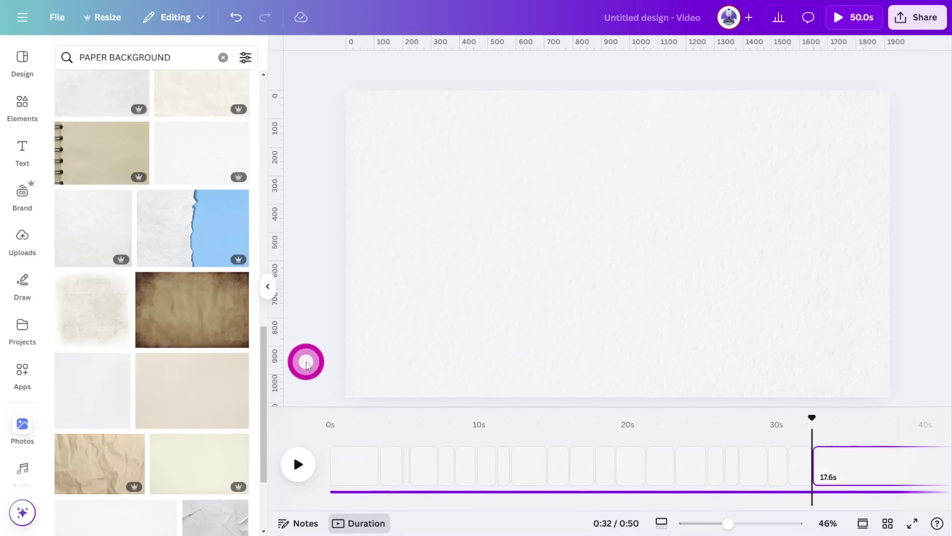
key("space")
key("s")
key("space")
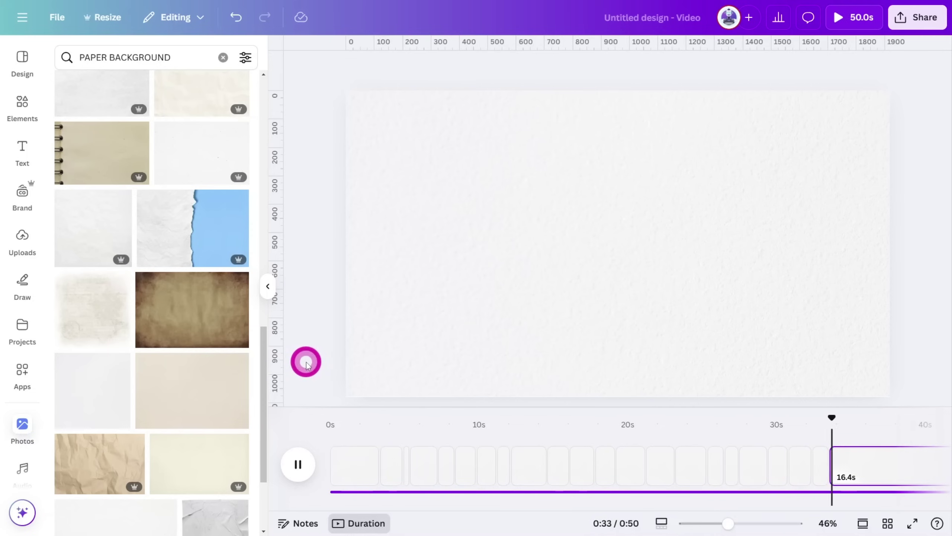
key("space")
key("s")
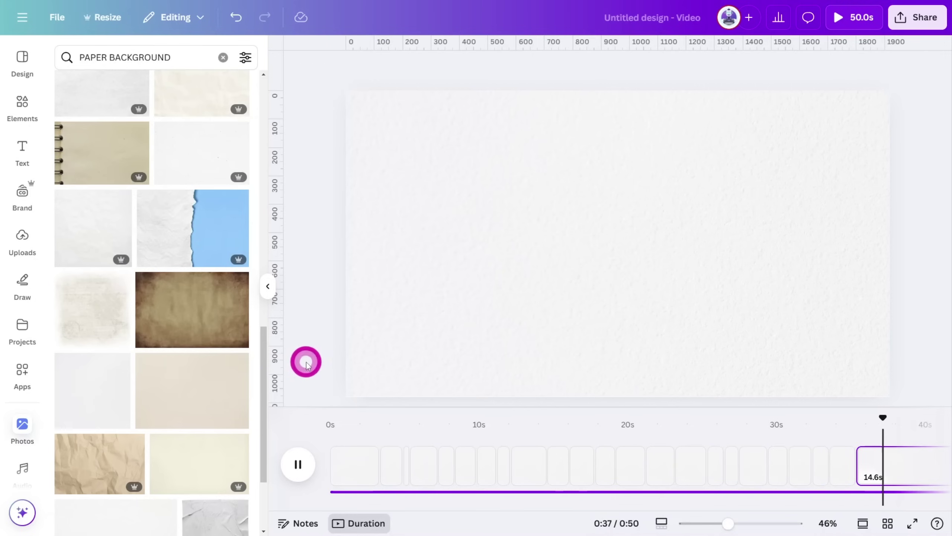
key("s")
key("space")
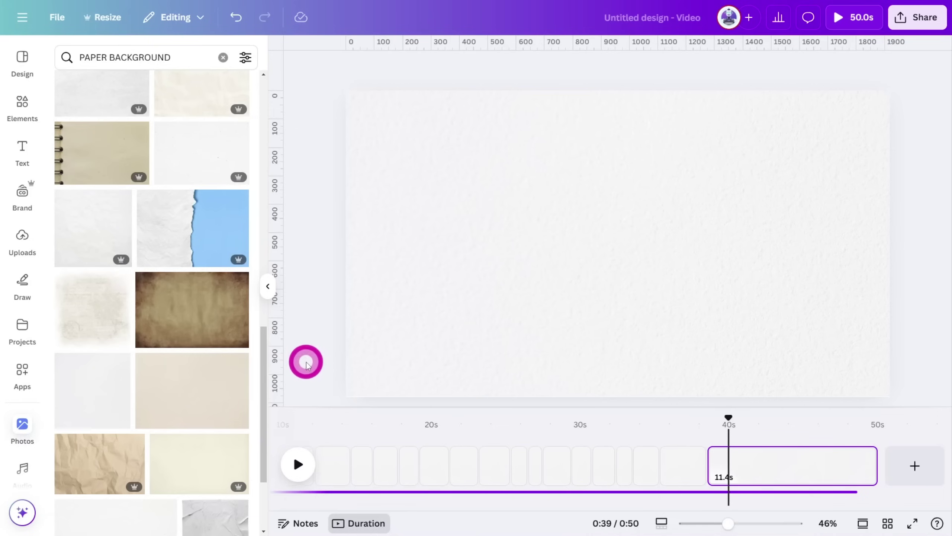
key("s")
key("s")
key("s")
key("s")
key("space")
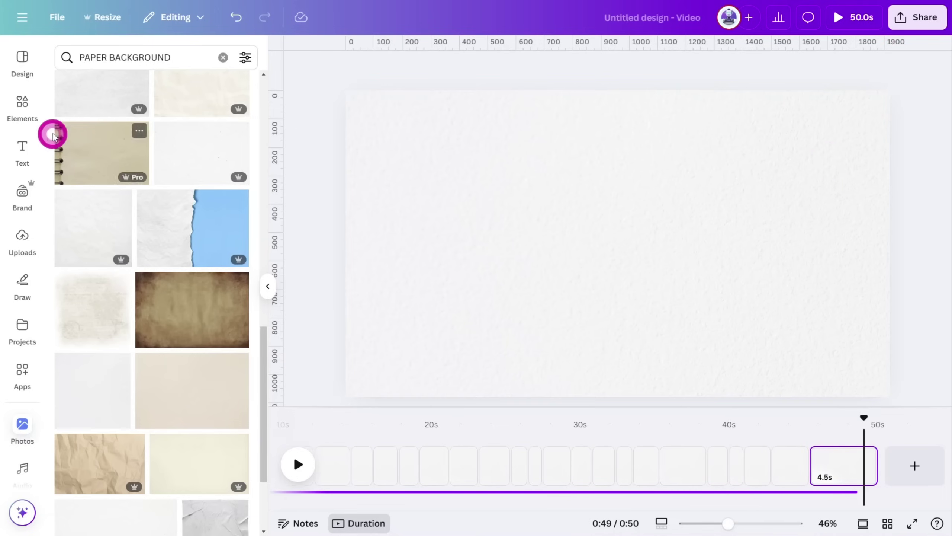
Search Elements for STICK FIGURE and scroll through all the Graphics results.
left_click(30, 107)
left_click(128, 57)
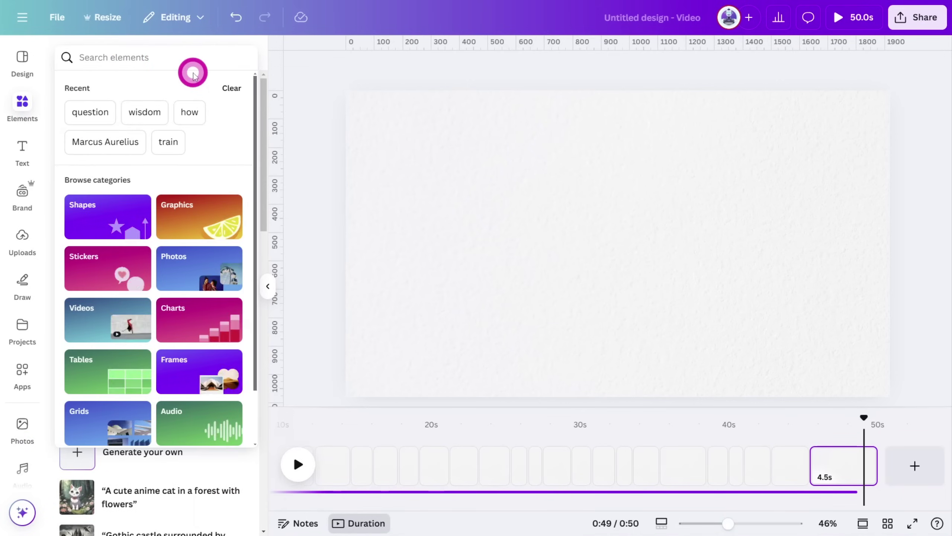
type("STICK FIGURE")
key("Return")
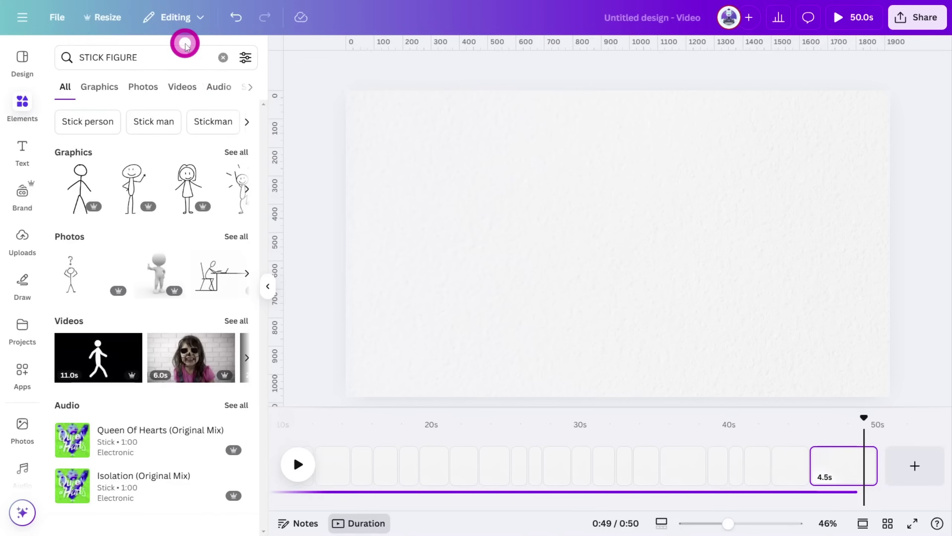
left_click(230, 152)
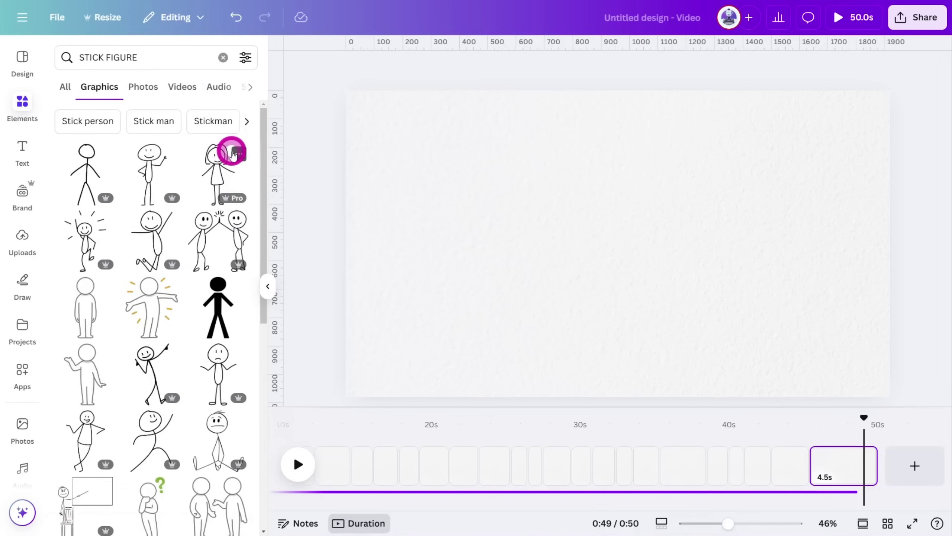
scroll(228, 158, "down", 10)
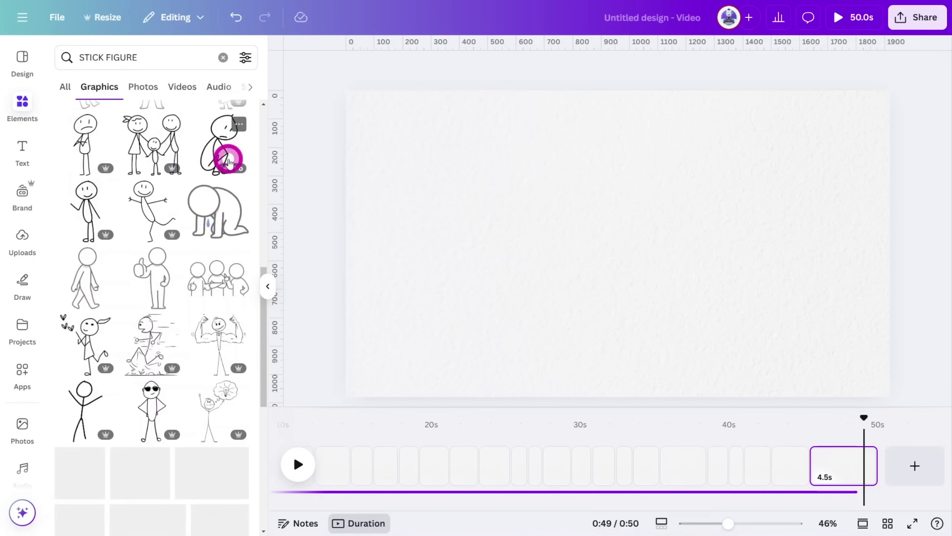
scroll(229, 162, "down", 6)
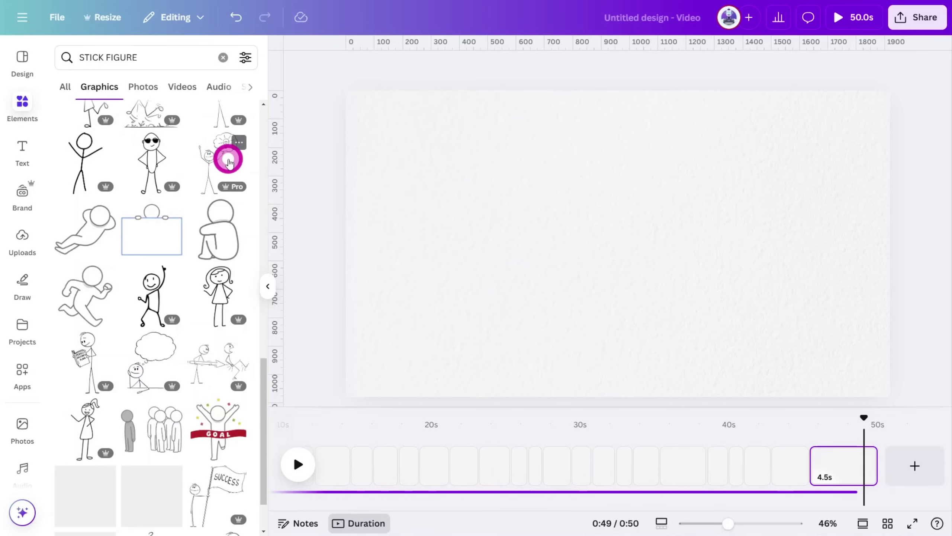
scroll(229, 162, "down", 3)
scroll(230, 161, "up", 10)
scroll(228, 159, "up", 8)
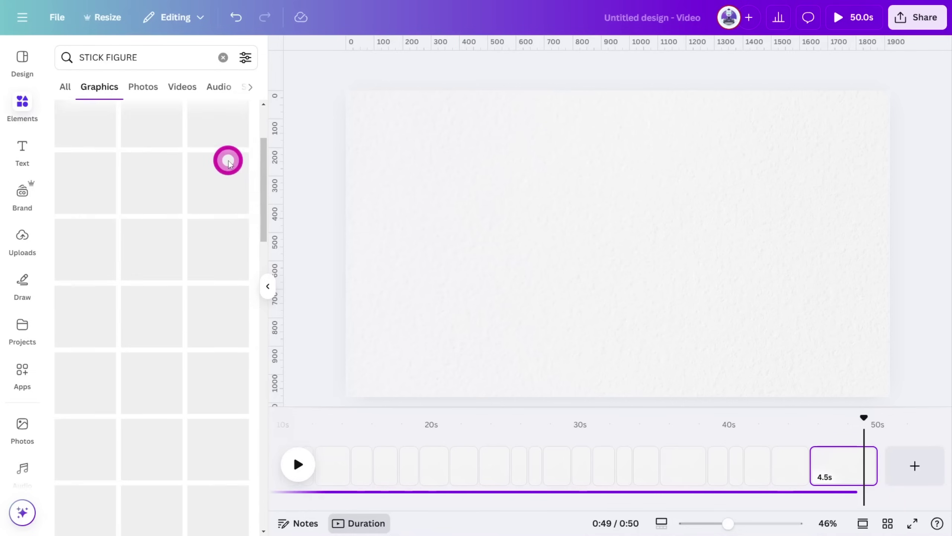
Search Elements for the illustrator's handle and open details for 'Child Pointing at Empty Whiteboard'.
left_click(188, 66)
type("@ZD")
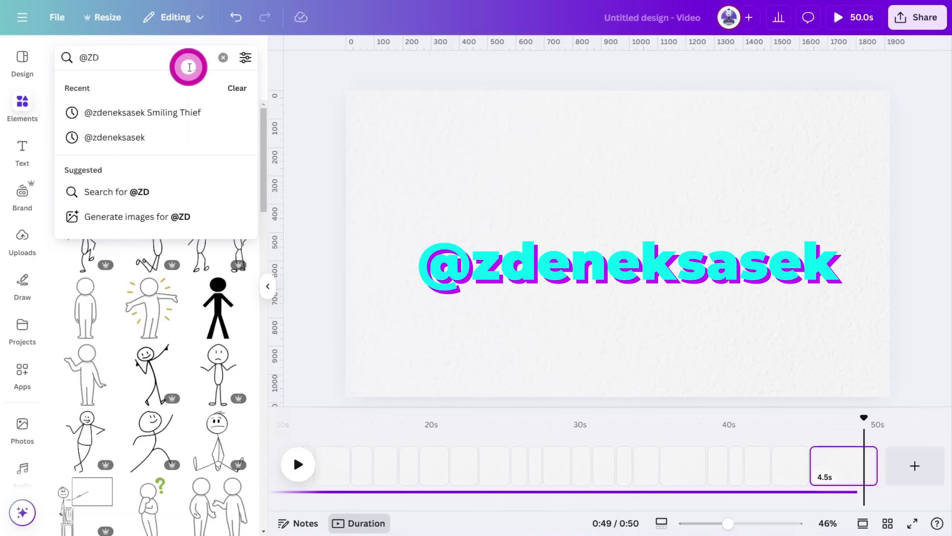
type("ENEKsASEK")
key("Return")
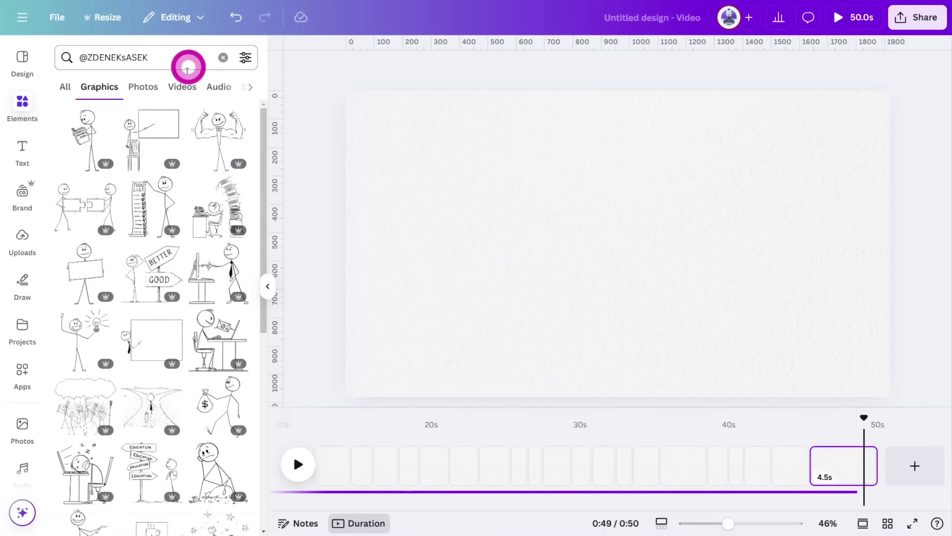
scroll(108, 313, "down", 3)
scroll(115, 318, "down", 4)
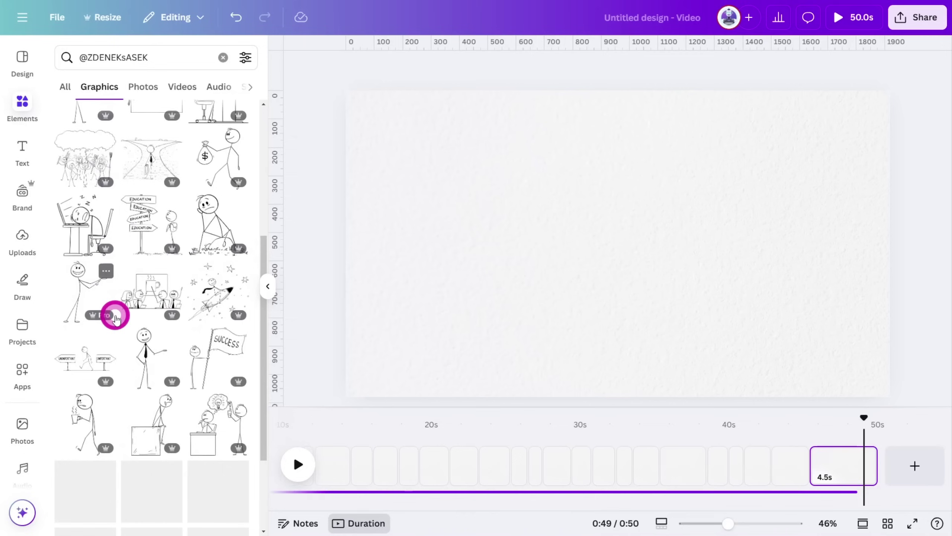
scroll(115, 318, "down", 5)
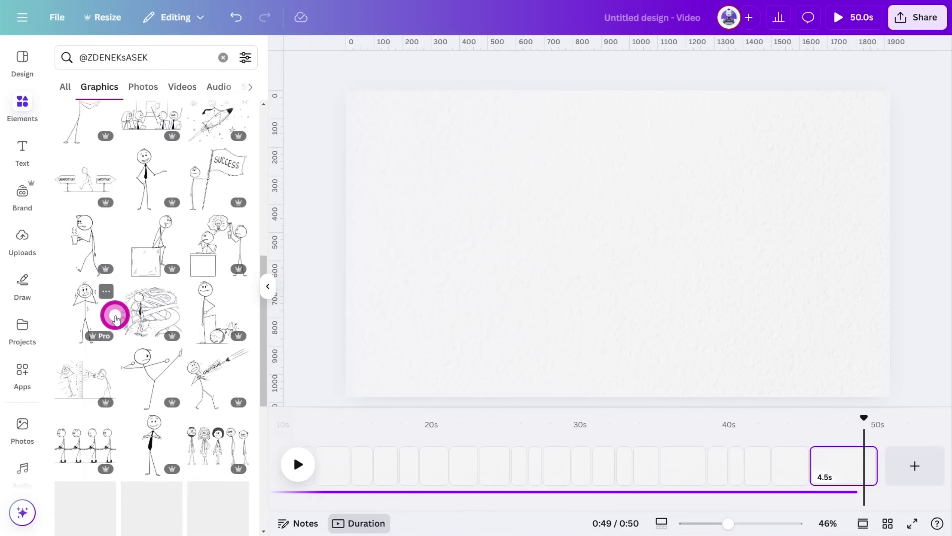
scroll(115, 318, "down", 6)
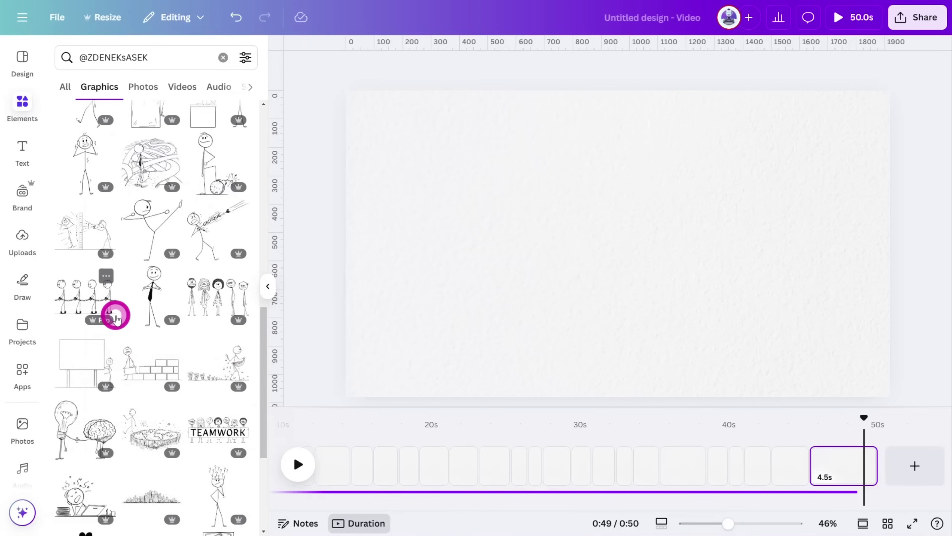
scroll(115, 318, "down", 5)
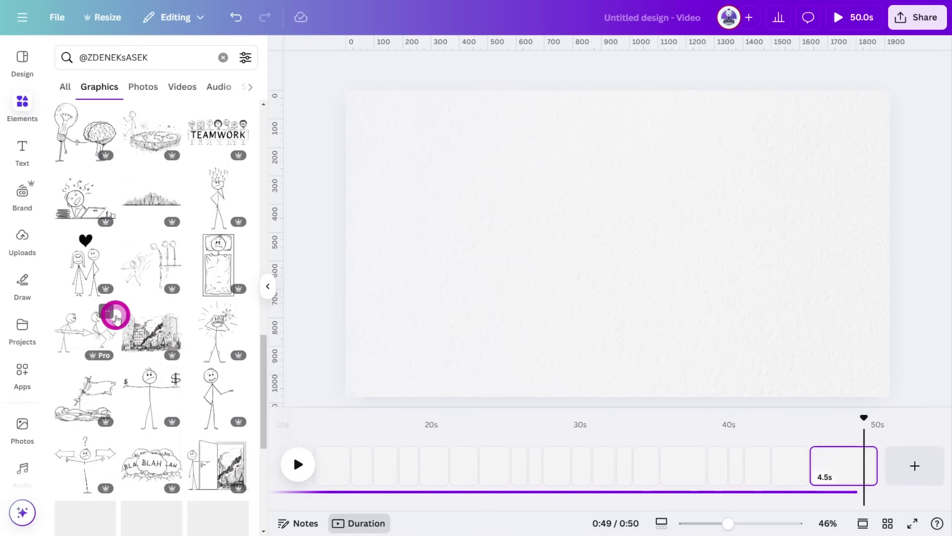
scroll(116, 318, "down", 5)
left_click(172, 119)
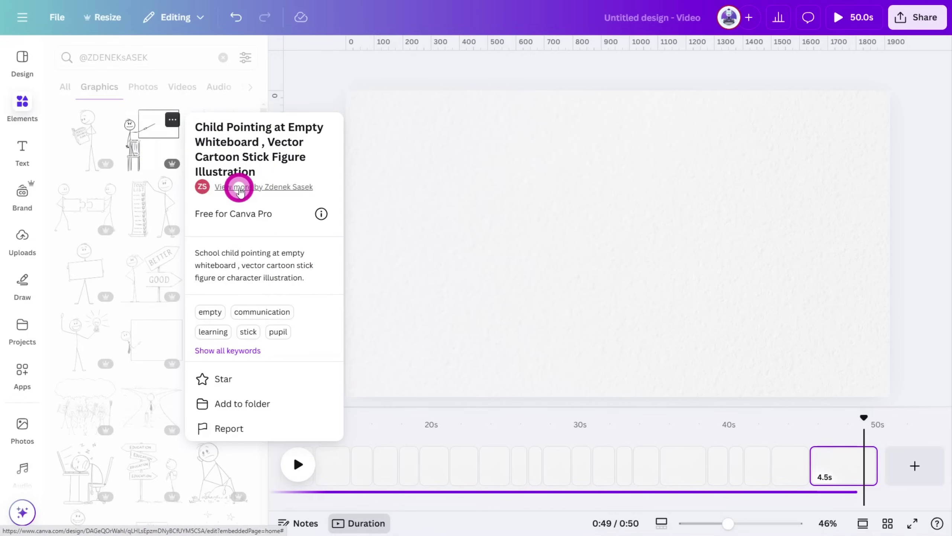
Open the stick-figure illustrator's profile from the info card and list all their Graphics.
left_click(240, 188)
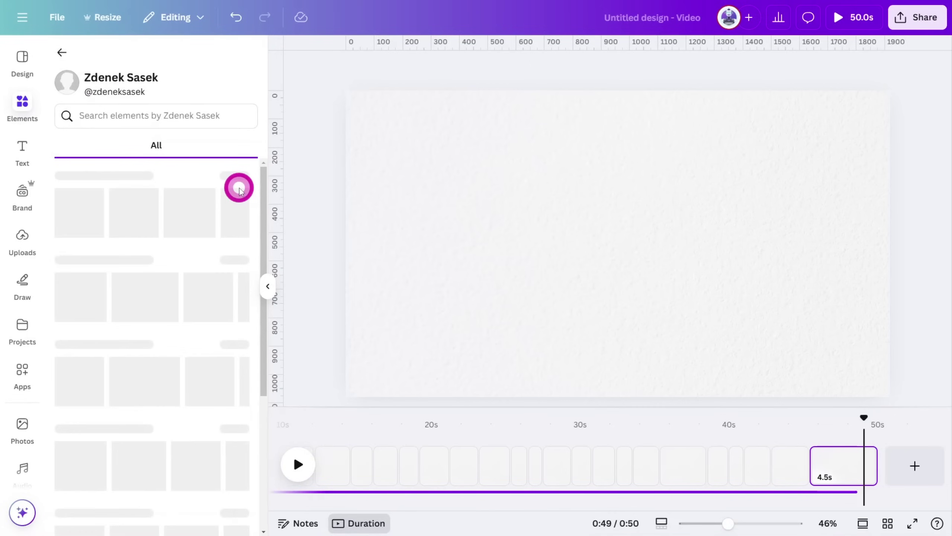
left_click(237, 187)
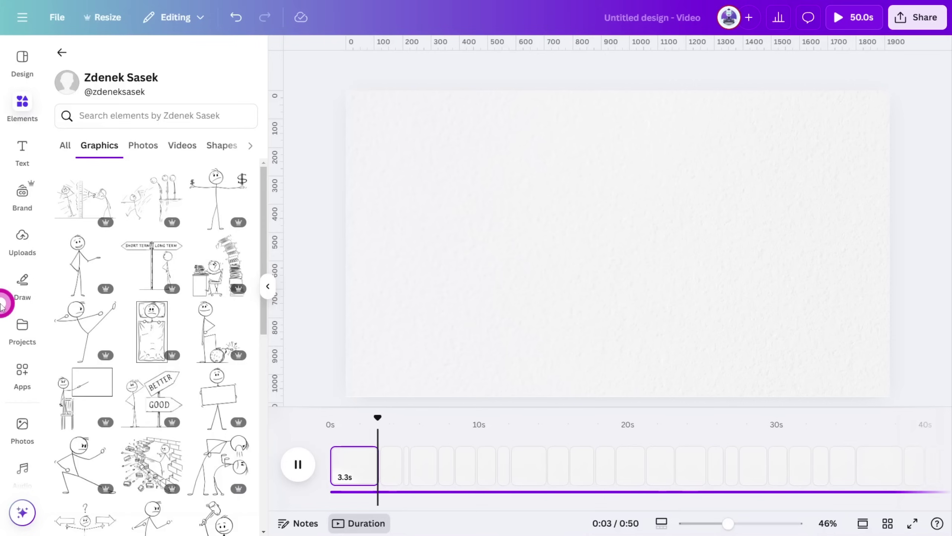
Search the illustrator's elements for 'SCREEN', add the girl-holding-tablet graphic enlarged, and add a square.
left_click(396, 132)
type("SCREEN")
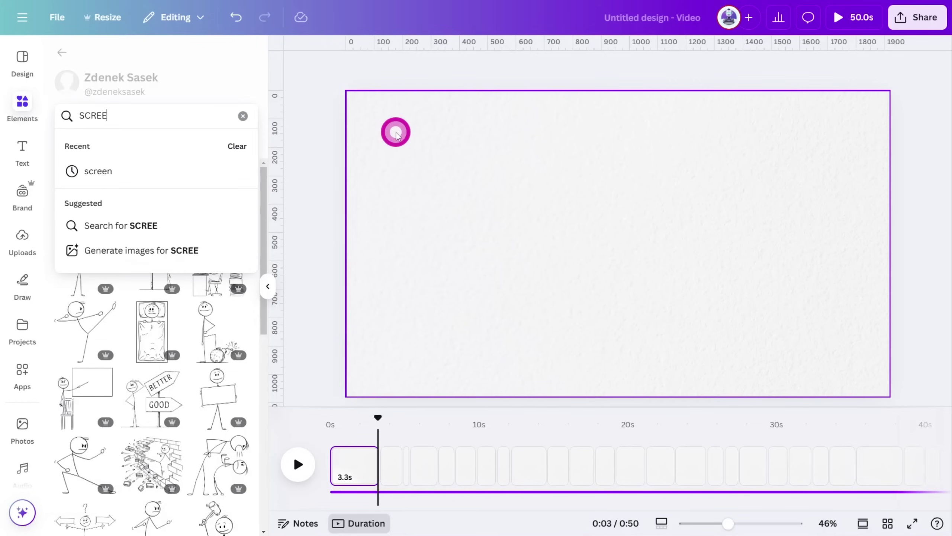
key("Return")
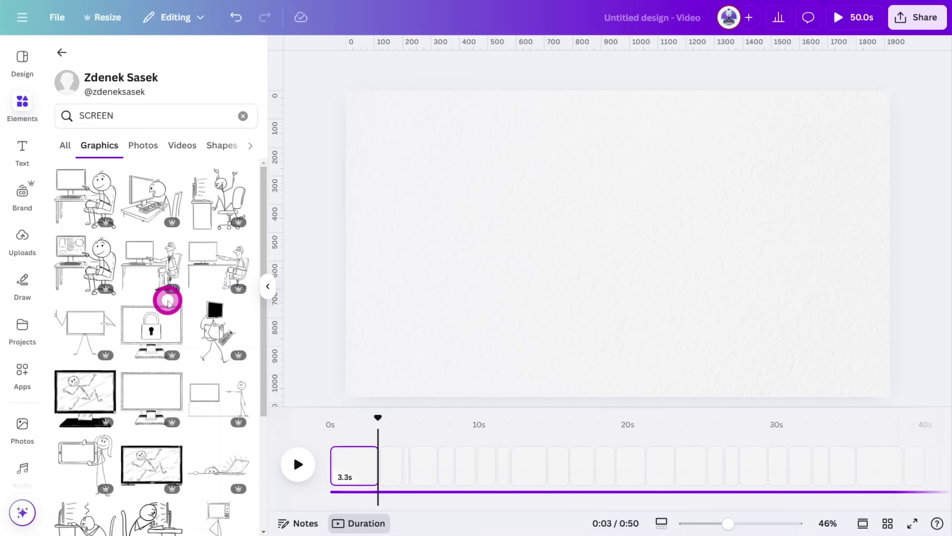
scroll(167, 303, "down", 1)
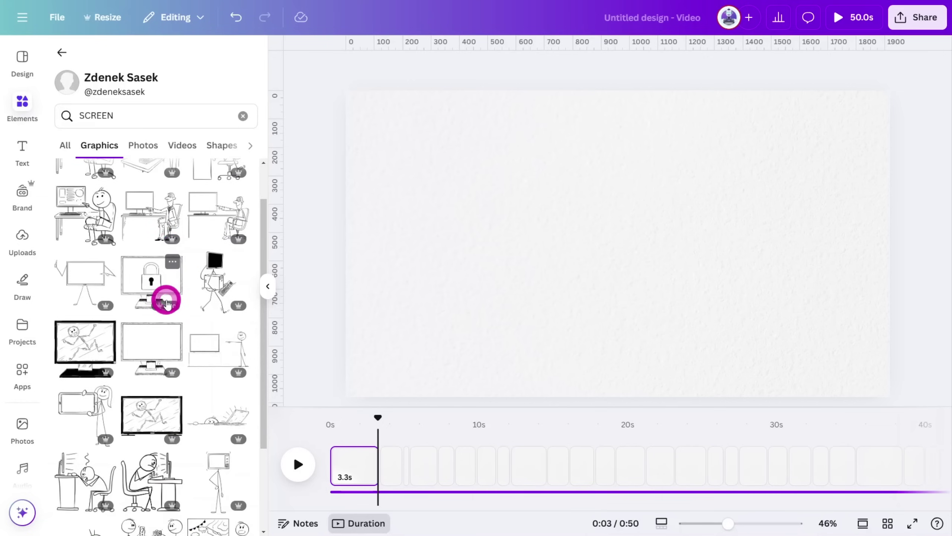
left_click(86, 401)
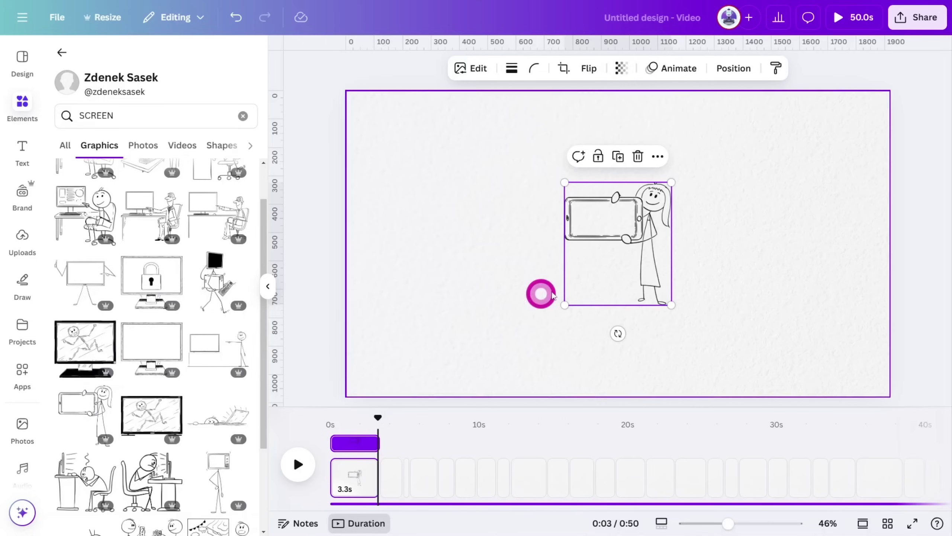
left_click_drag(671, 305, 743, 387)
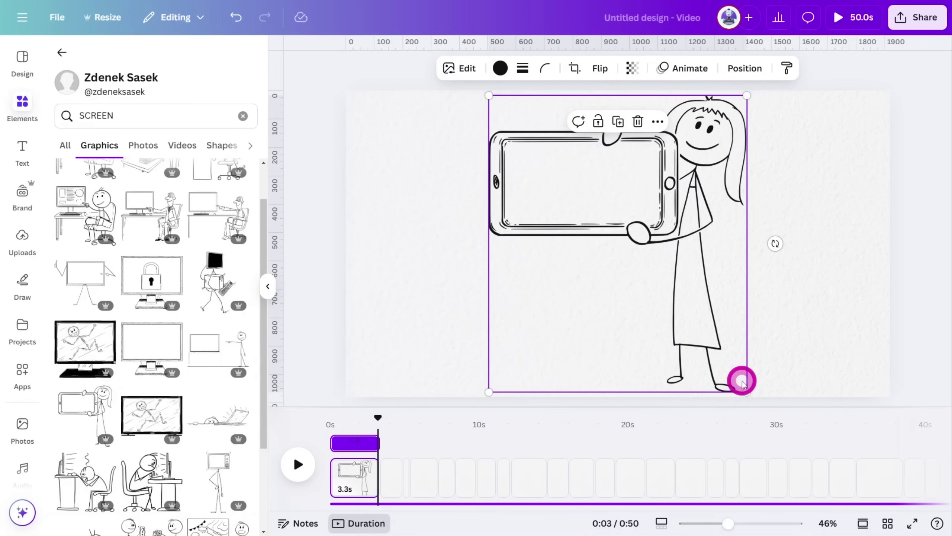
key("r")
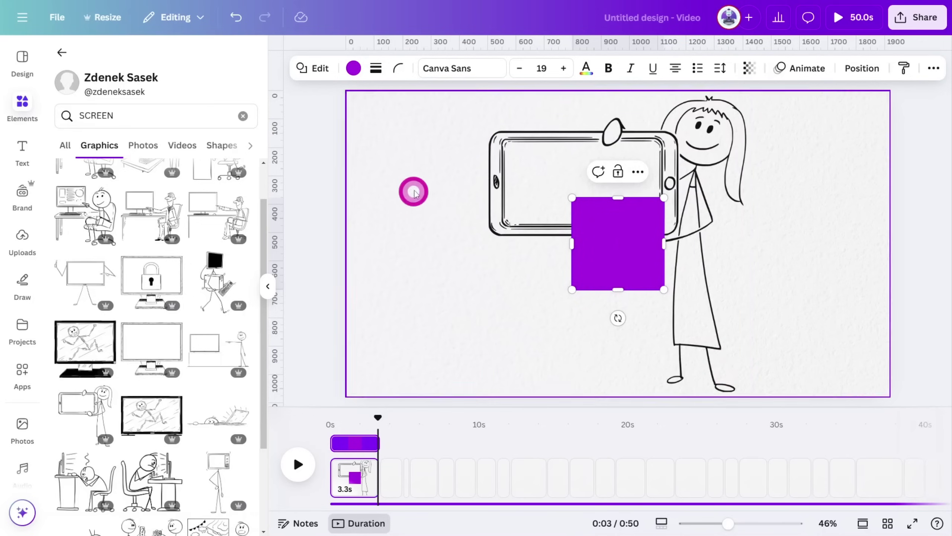
Give the square a solid border and transparent fill, and fit it over the phone screen.
left_click(398, 68)
left_click(333, 117)
left_click(375, 68)
left_click(341, 104)
left_click(303, 149)
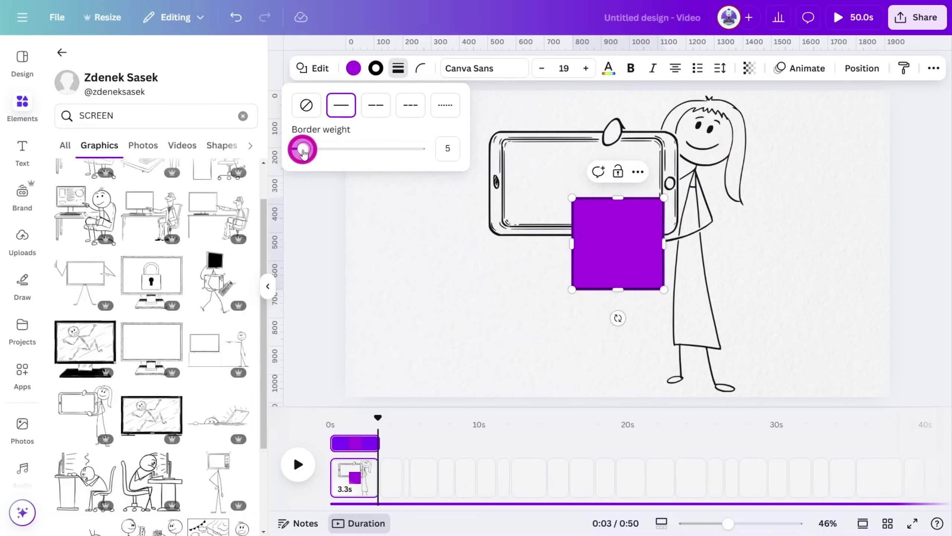
left_click(353, 68)
left_click(103, 146)
left_click_drag(617, 288, 617, 255)
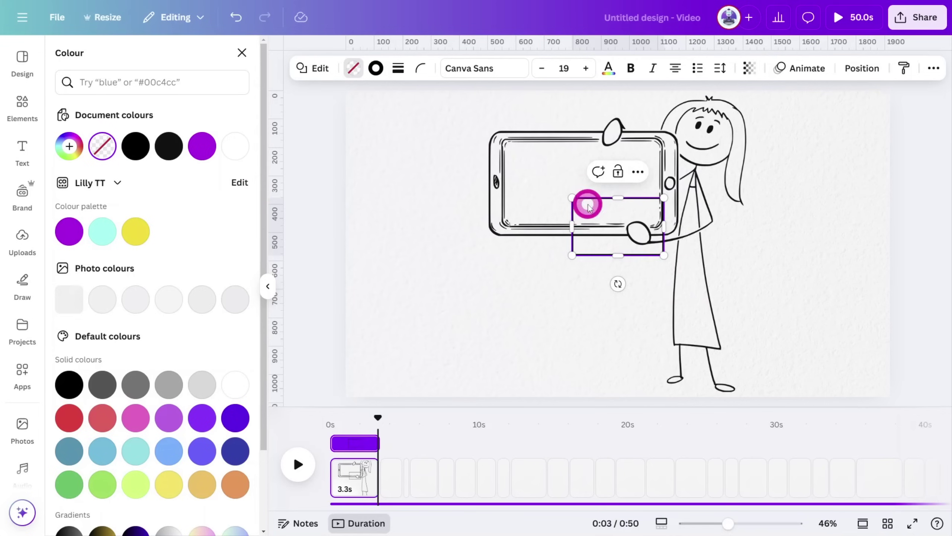
left_click_drag(587, 206, 526, 153)
mouse_move(601, 204)
left_mouse_down()
mouse_move(653, 224)
mouse_move(602, 198)
left_mouse_up()
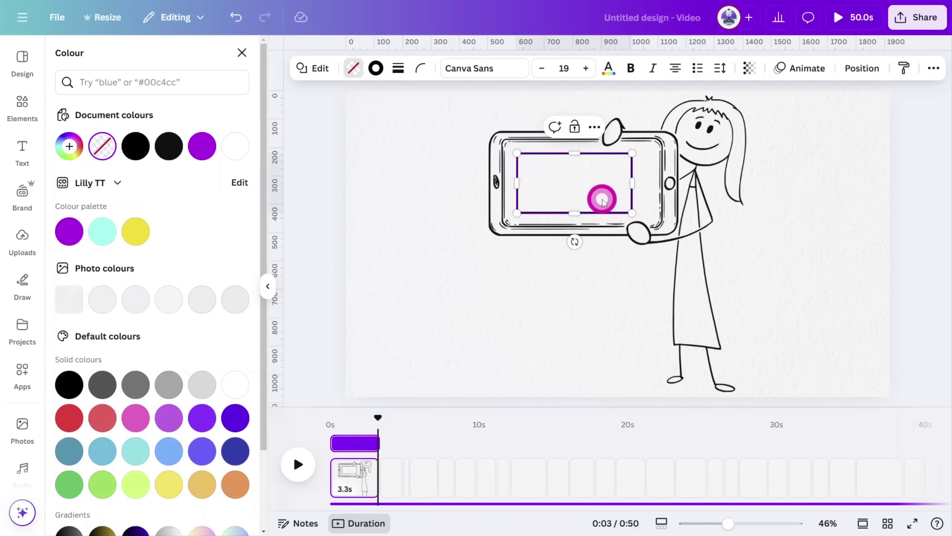
Search the illustrator's elements for 'MAN' and place a shrunken muscle-man inside the phone screen.
left_click(22, 107)
left_click(203, 107)
type("MAN")
key("Return")
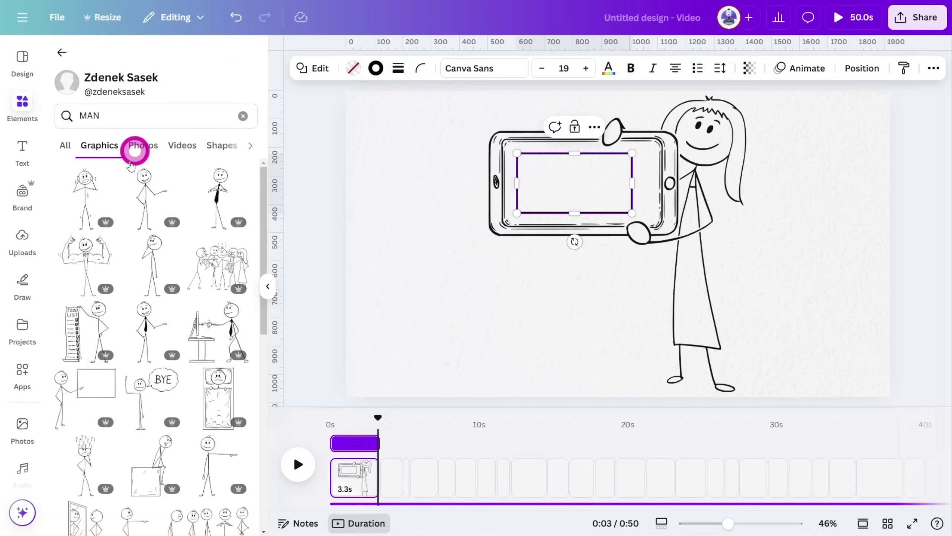
left_click(86, 263)
left_click_drag(670, 302, 638, 267)
left_click_drag(600, 225, 576, 186)
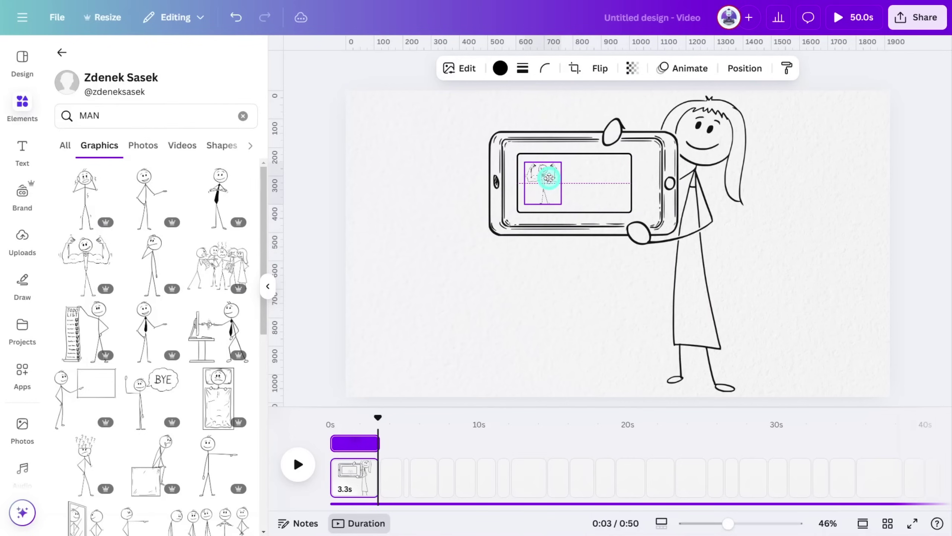
Add the caption 'Fix Your Life' in the Chewy font, narrowed to fit inside the phone.
type("tFix Your Life")
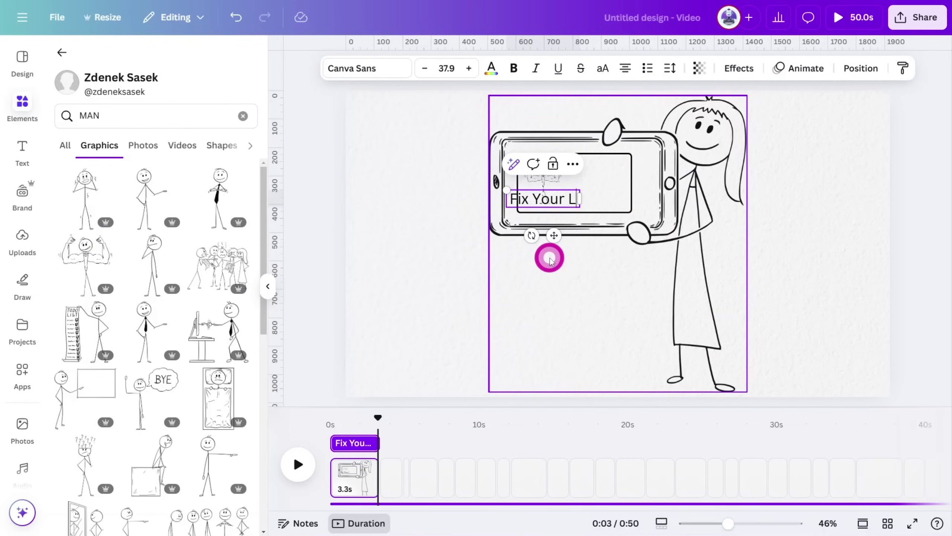
left_click(697, 217)
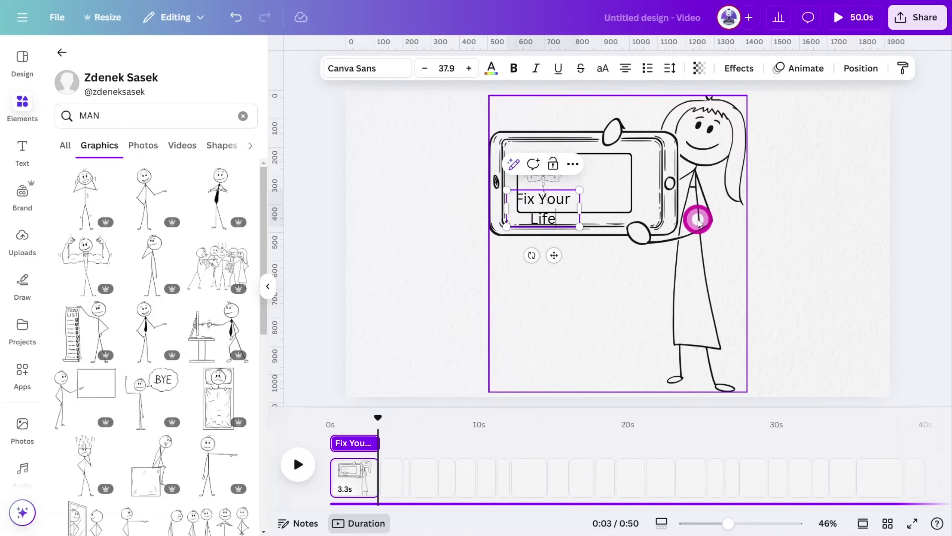
left_click_drag(521, 229, 409, 273)
left_click(375, 79)
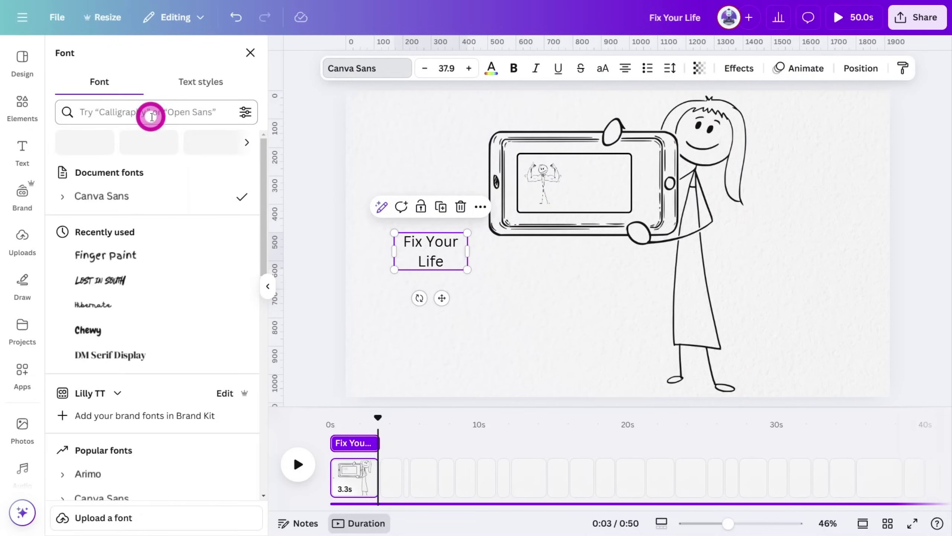
left_click(149, 114)
type("chewy")
left_click(95, 190)
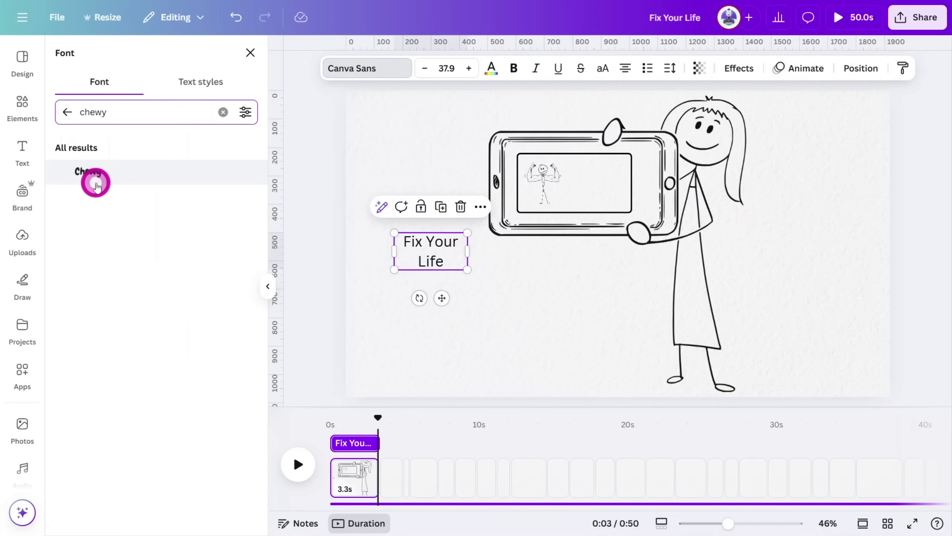
left_click_drag(386, 249, 607, 183)
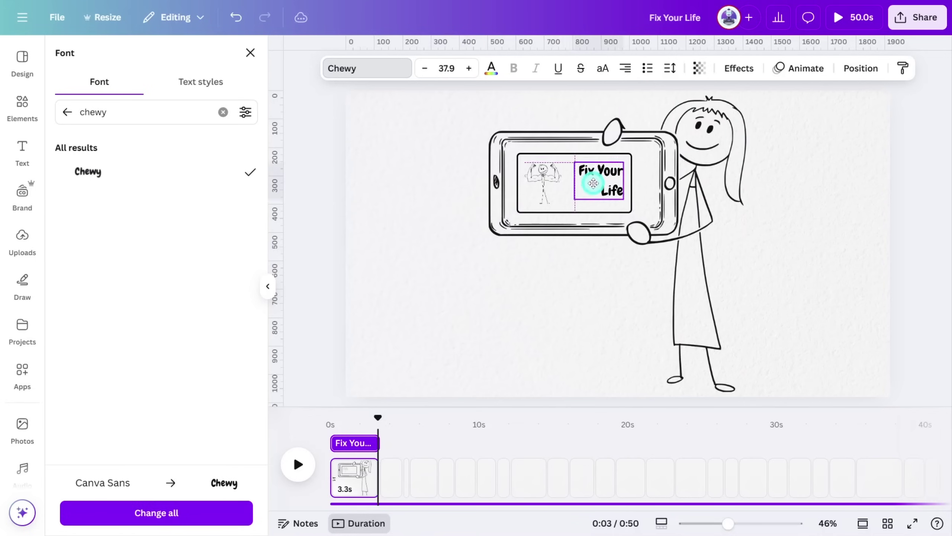
left_click(609, 184)
Show element timing and delay the caption, muscle-man graphic and inner rectangle within the first scene.
right_click(610, 184)
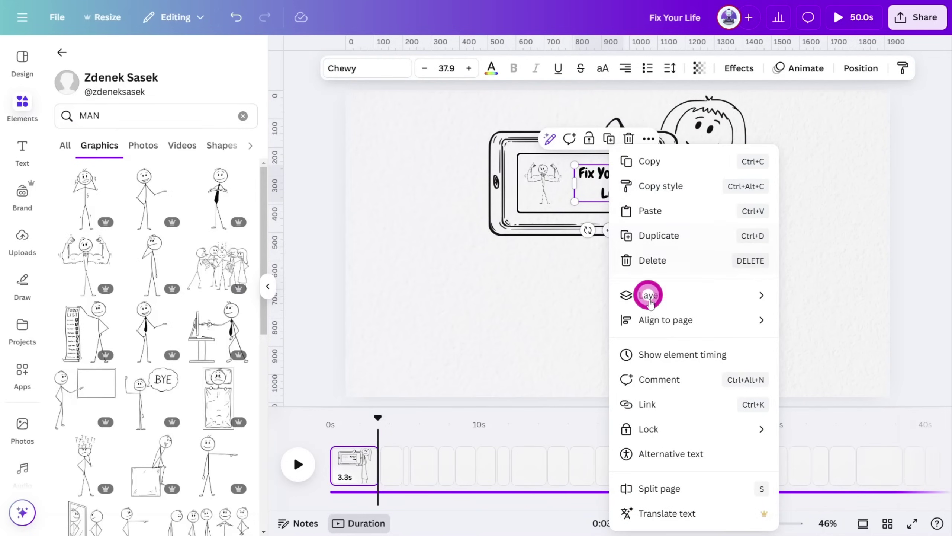
left_click(664, 357)
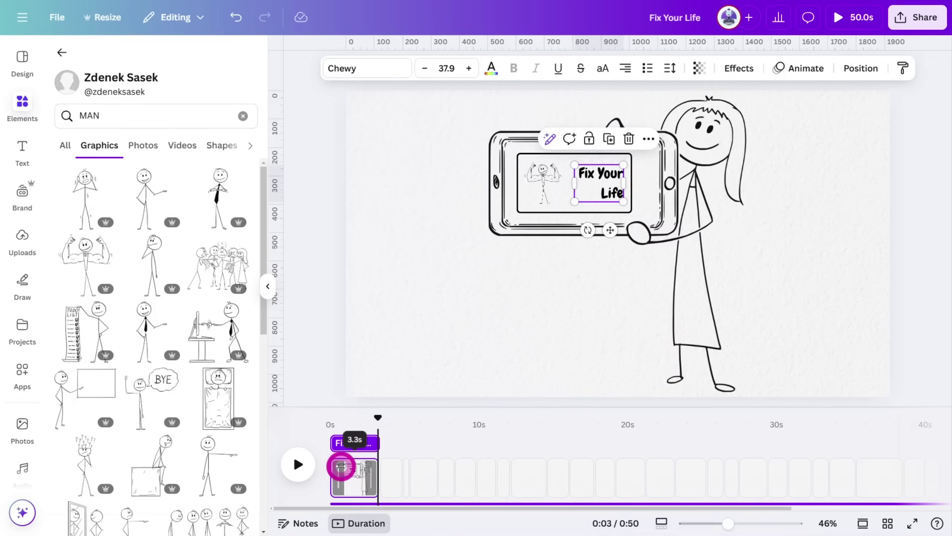
left_click(353, 445)
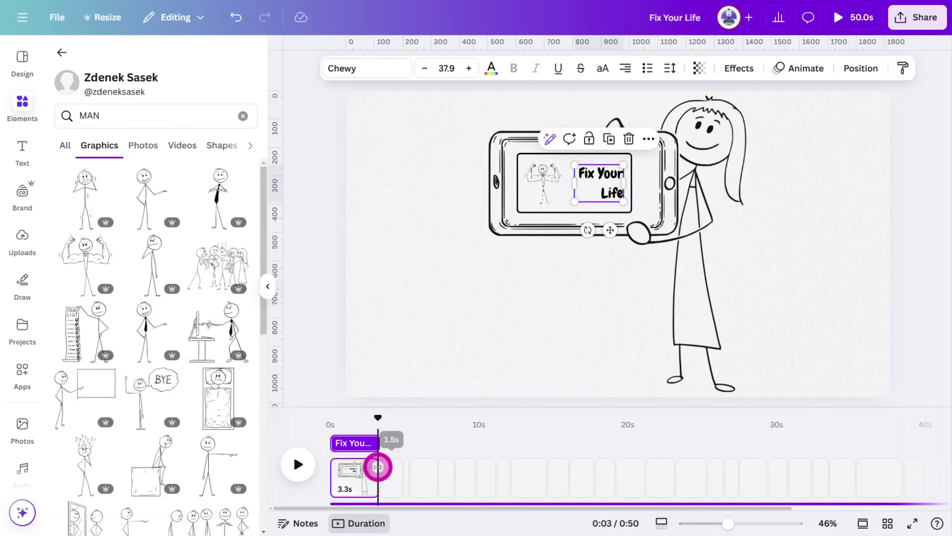
scroll(377, 466, "up", 5)
left_click_drag(333, 442, 418, 434)
left_click(549, 162)
left_click_drag(332, 463, 443, 442)
left_click(542, 207)
left_click_drag(332, 483, 380, 481)
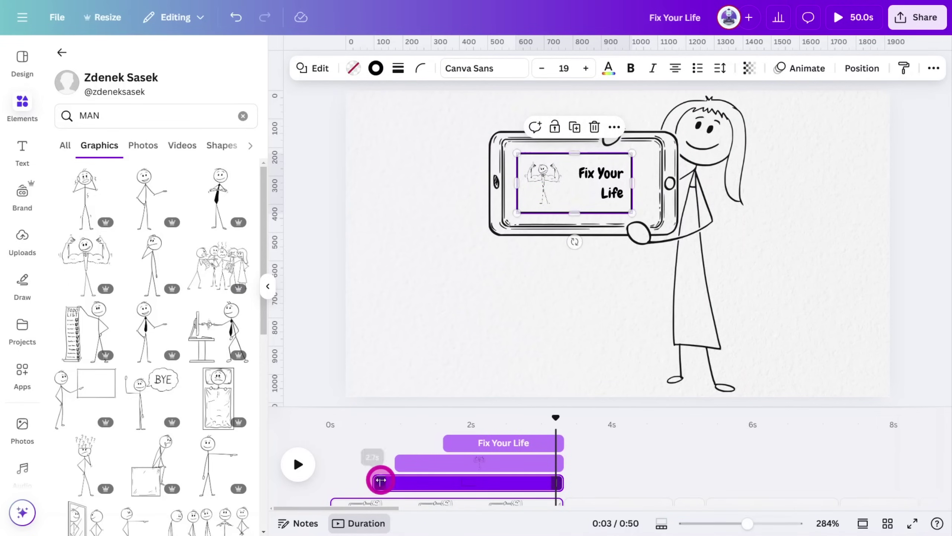
Rewind to the start and preview the first scene's staggered reveal.
left_click(410, 347)
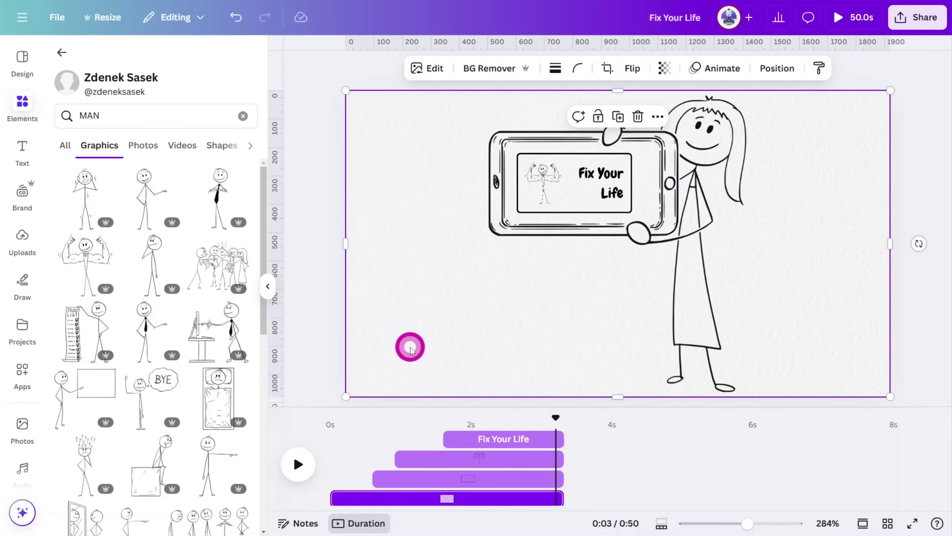
left_click_drag(555, 417, 330, 420)
left_click(292, 464)
left_click(303, 463)
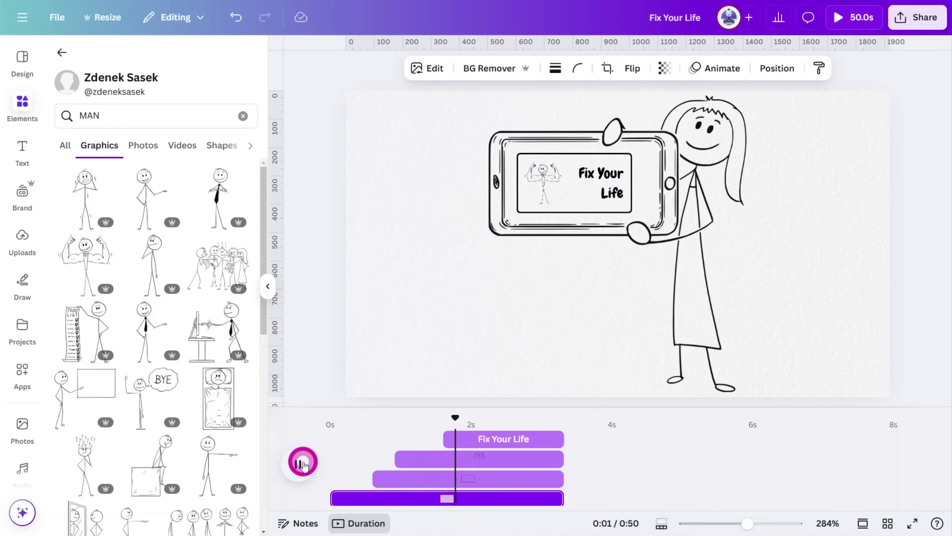
Replay the animation and stop on the next empty scene.
left_click(303, 464)
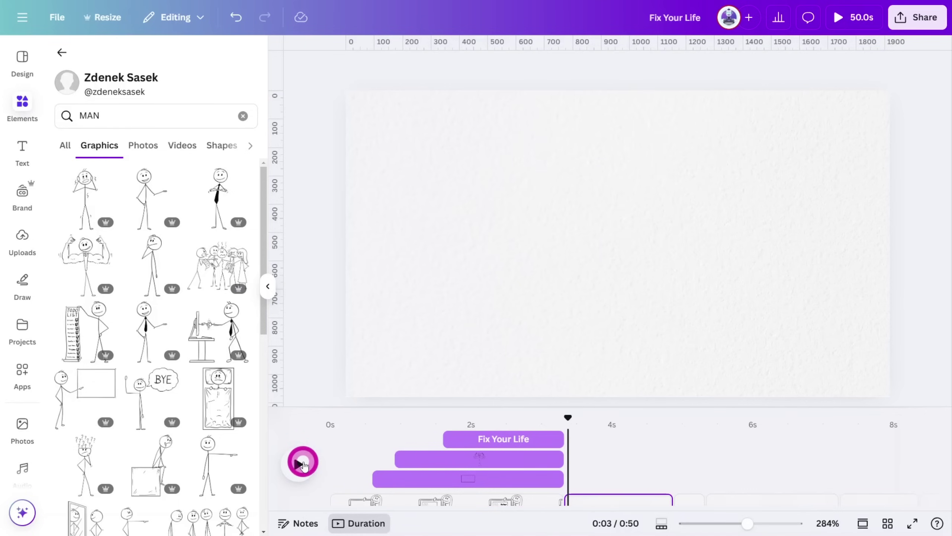
left_click(299, 465)
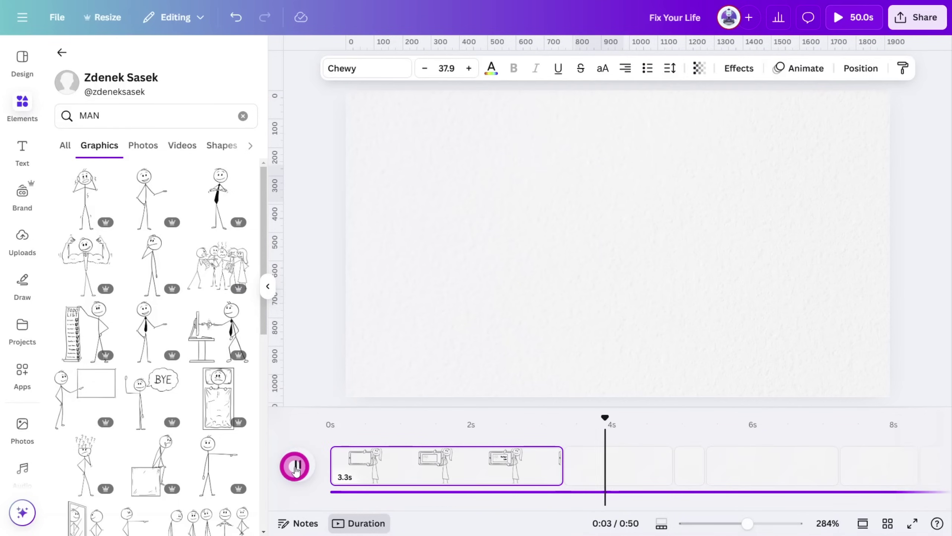
left_click(295, 467)
Add the crying-at-laptop graphic from a 'COMPUTER SAD' search, enlarged around its centre.
left_click(149, 114)
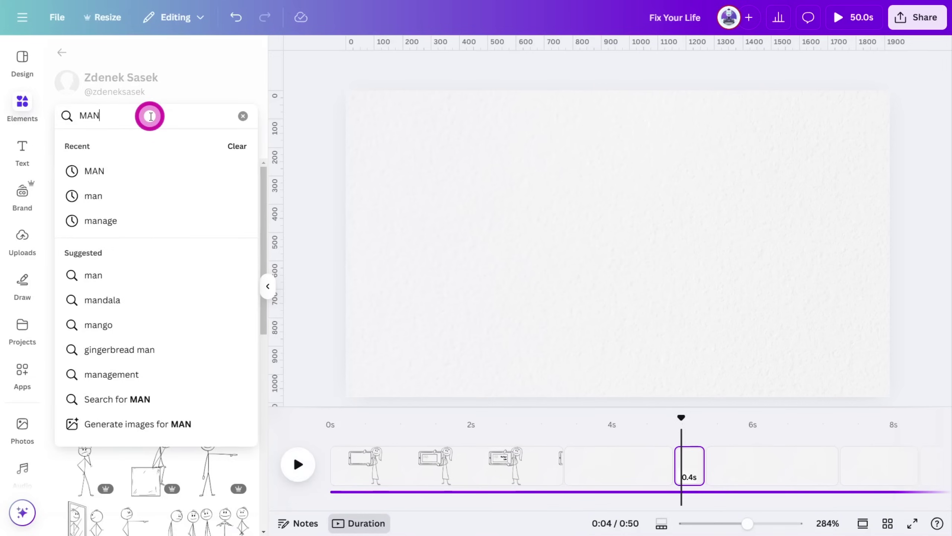
type("CO")
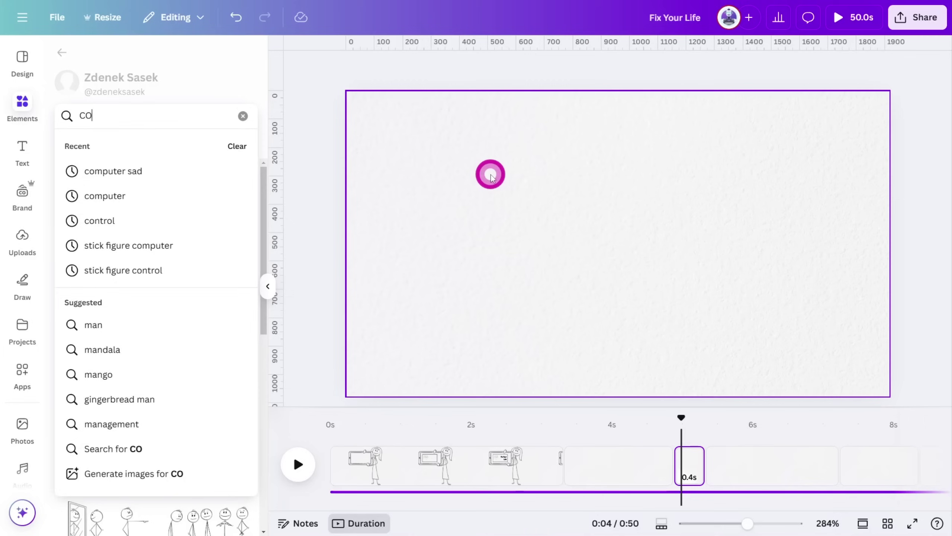
type("MPUTER SAD")
key("Return")
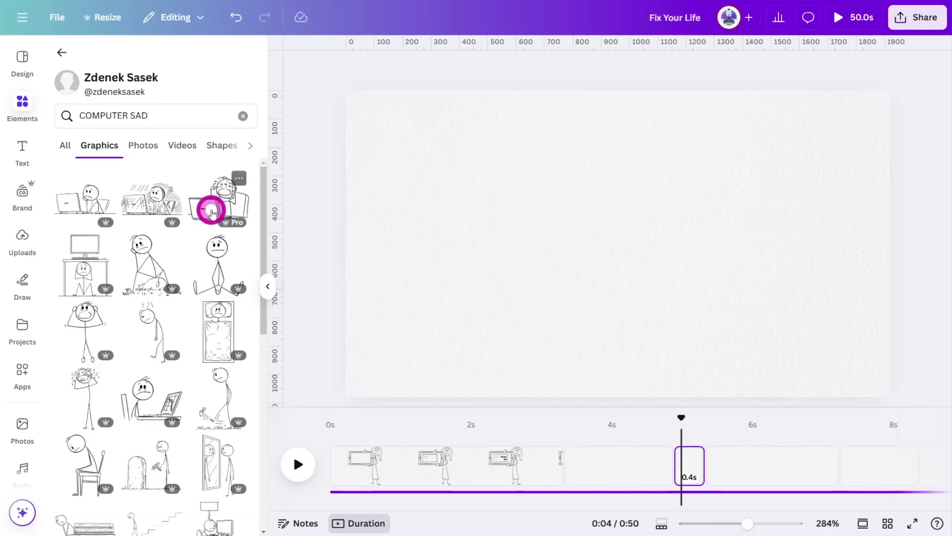
left_click(222, 205)
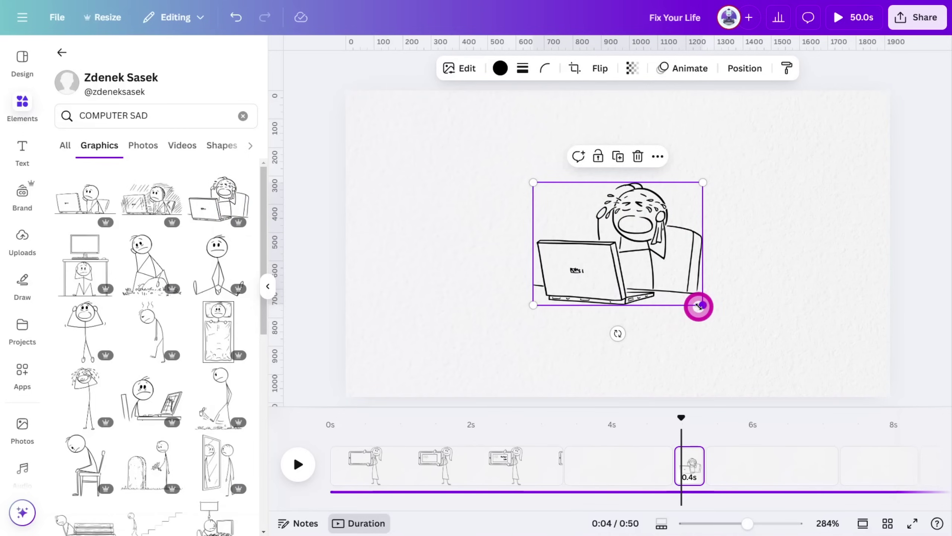
key("alt")
left_click_drag(703, 305, 744, 326)
Centre the laptop figure, then put an enlarged, centred question-mark graphic on the 0.4s scene.
left_click_drag(665, 276, 659, 276)
right_click(691, 453)
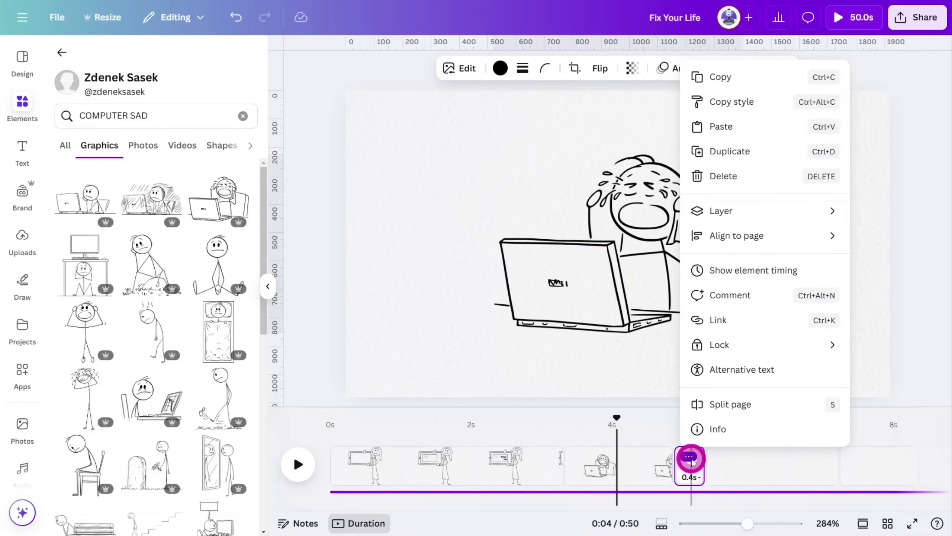
left_click(689, 456)
left_click(169, 122)
type("QUESTION")
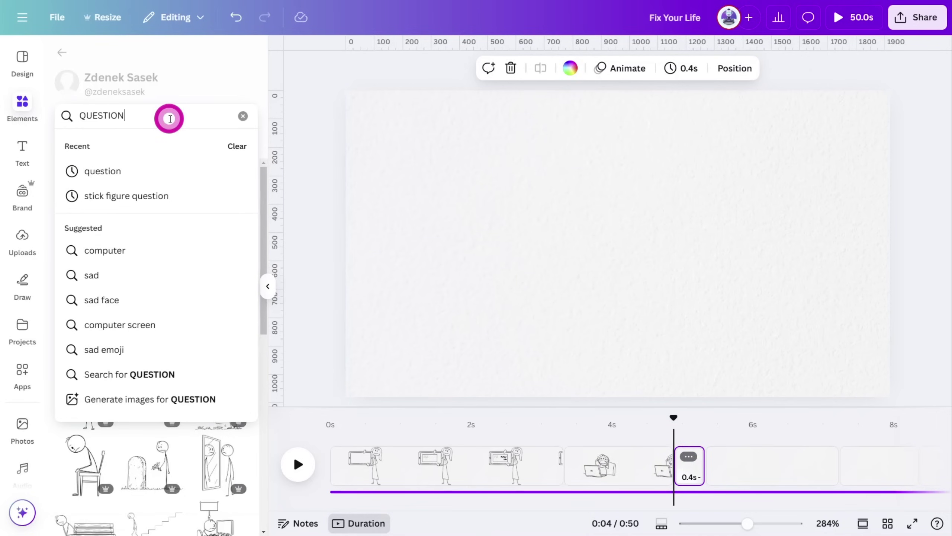
key("Return")
left_click(150, 248)
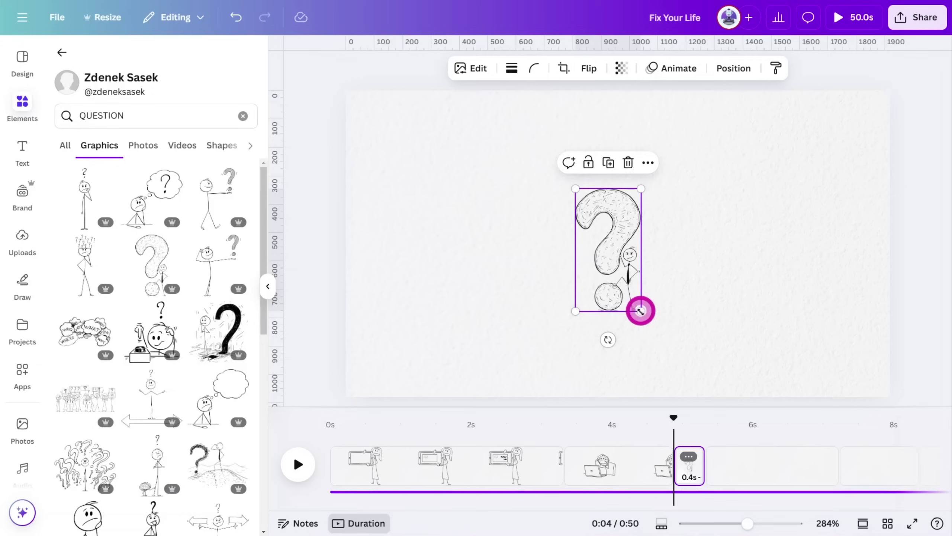
left_click_drag(639, 309, 680, 366)
left_click_drag(653, 271, 648, 276)
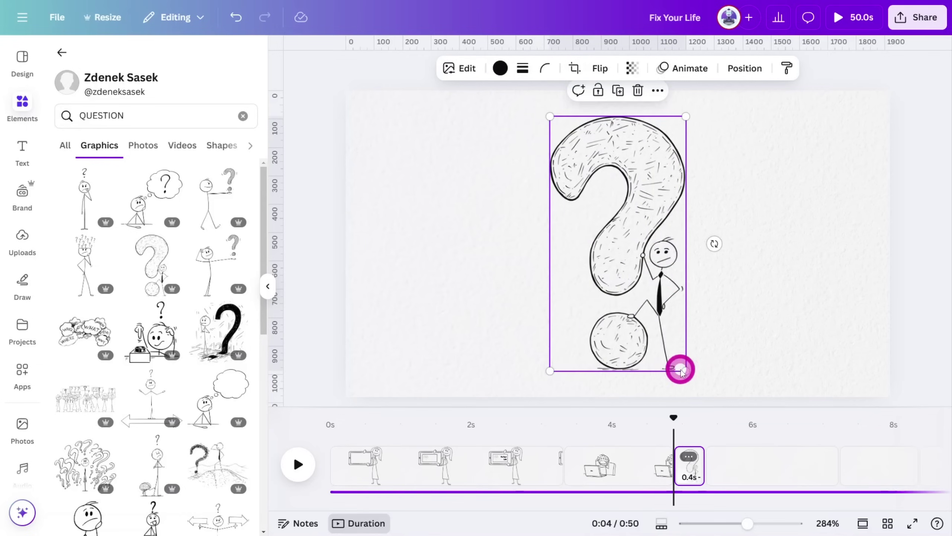
On the next scene, add an enlarged unhappy sitting figure from an 'UNHAPPY' search.
left_click(293, 472)
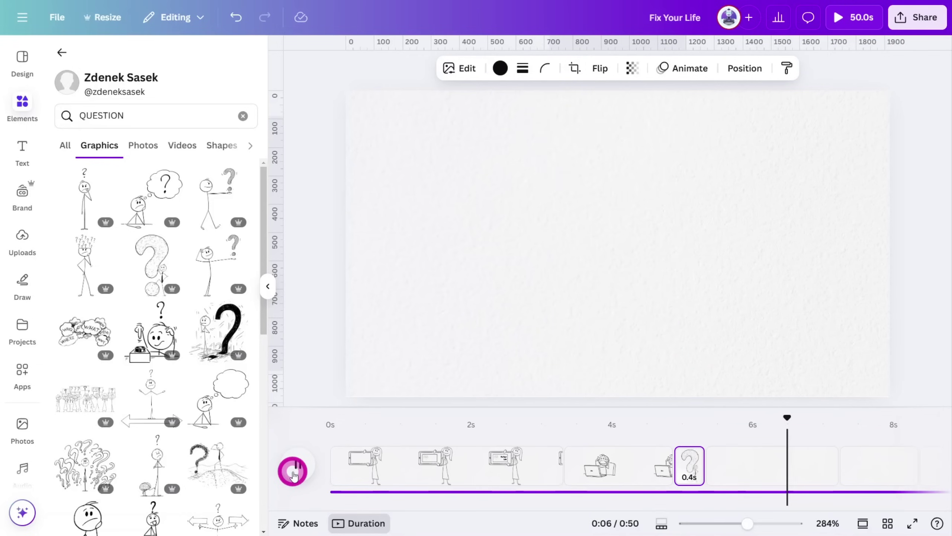
left_click(293, 472)
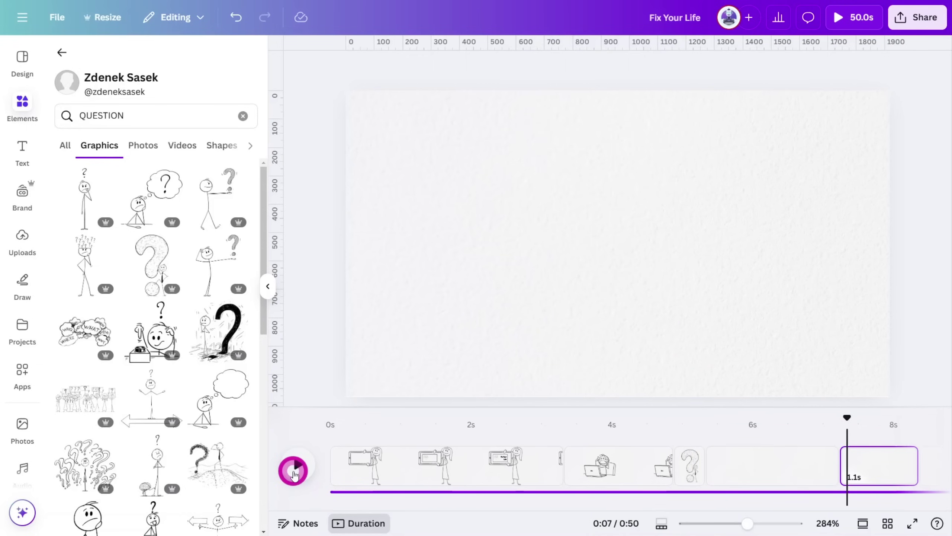
type("UNHAPPY")
key("Return")
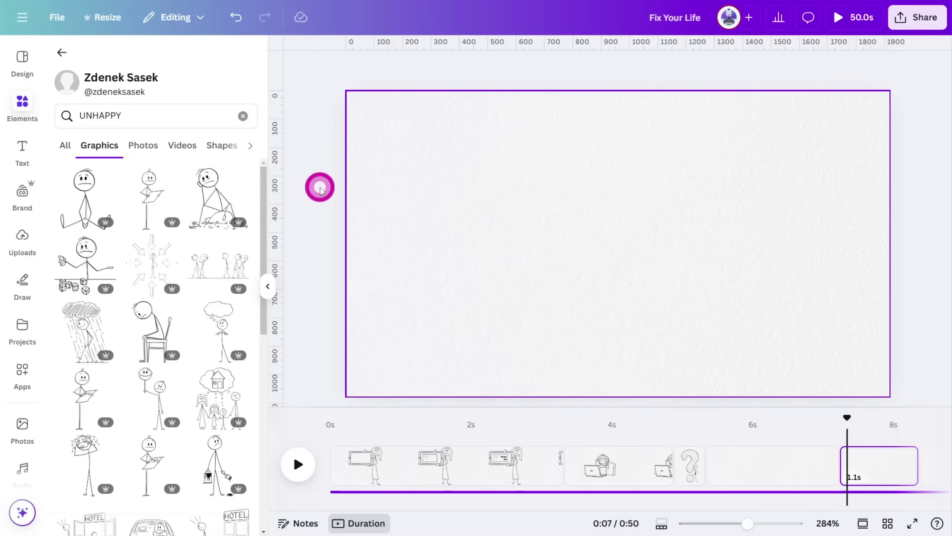
left_click(245, 188)
left_click_drag(730, 349, 706, 347)
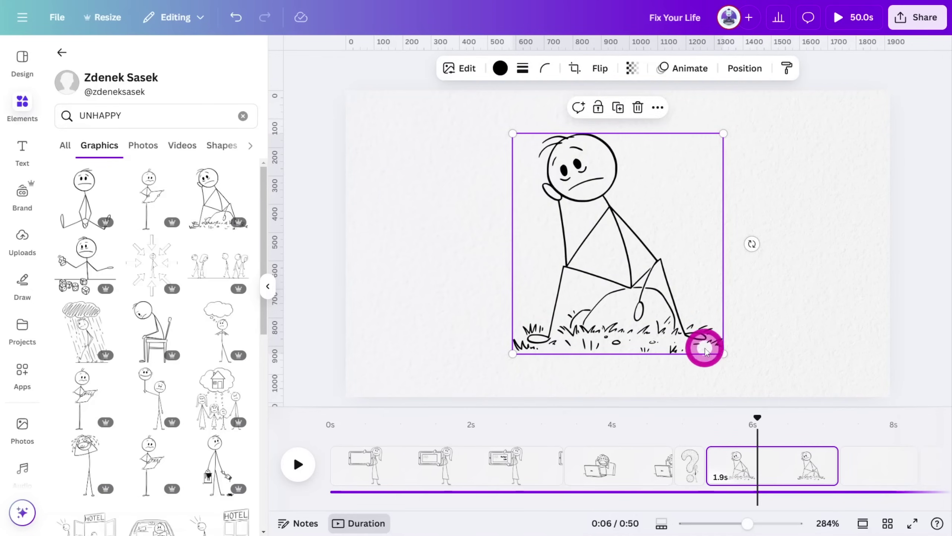
Add an enlarged sign-holding stick figure with the text 'Procrastination' on its sign board.
left_click(306, 467)
triple_click(147, 109)
type("SIGN")
key("Return")
left_click(90, 199)
left_click_drag(707, 309, 800, 365)
type("tProcrastination")
left_click_drag(666, 369, 749, 250)
Put an enlarged lazy couch graphic from a 'lazy' search on the next empty scene.
left_click(686, 465)
triple_click(147, 115)
type("lazy")
key("Return")
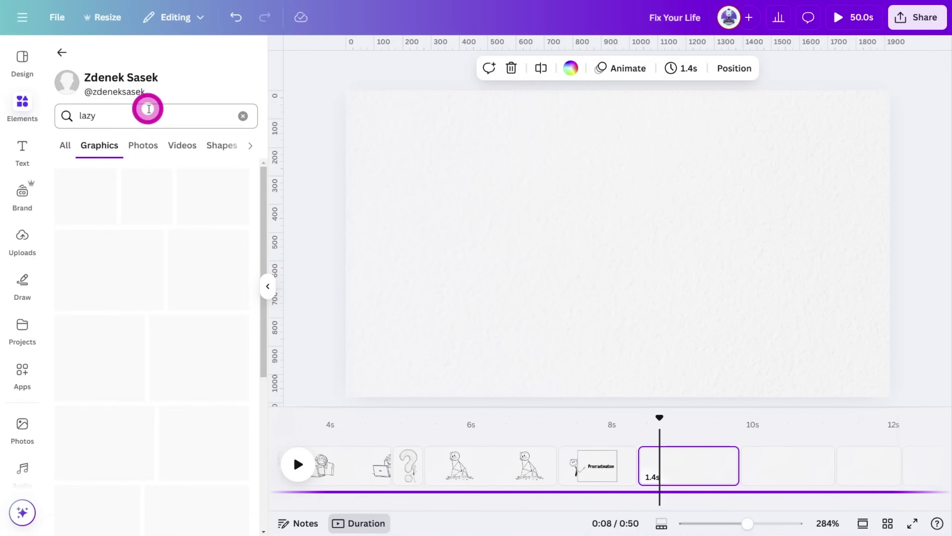
left_click(89, 203)
left_click_drag(748, 310, 756, 313)
Add a police-chasing-thief graphic and place a clock graphic on the thief's back.
left_click(737, 421)
triple_click(146, 115)
type("theft")
key("Return")
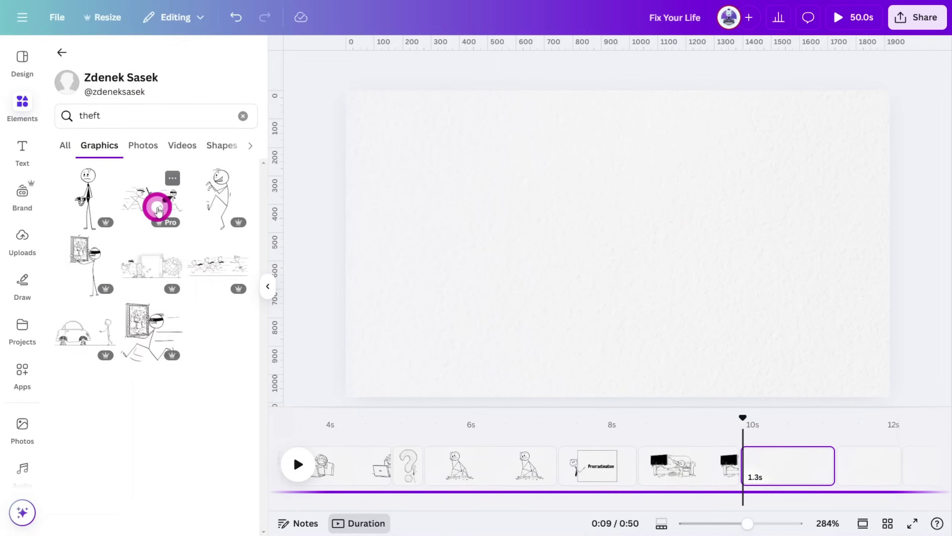
left_click(155, 205)
triple_click(150, 115)
type("clock")
key("Return")
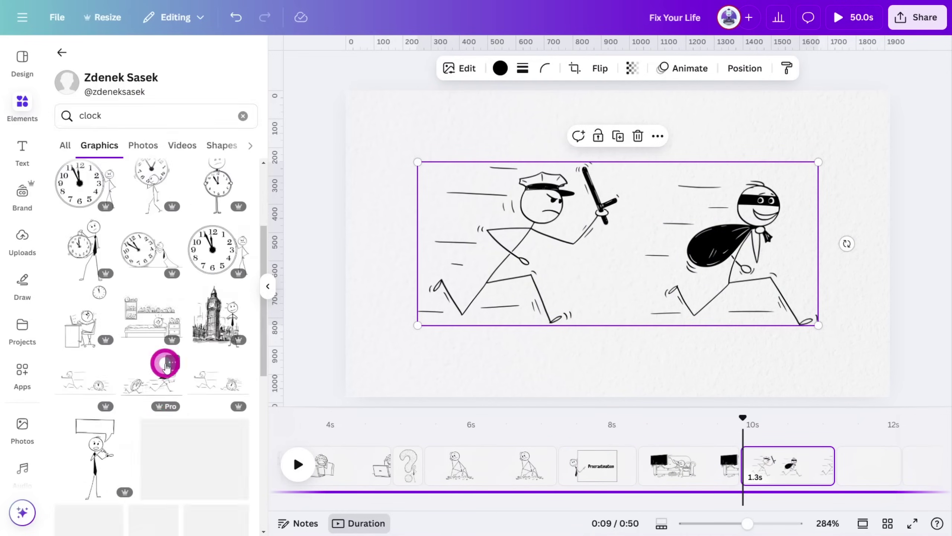
left_click(164, 362)
left_click_drag(636, 210, 740, 283)
left_click(901, 268)
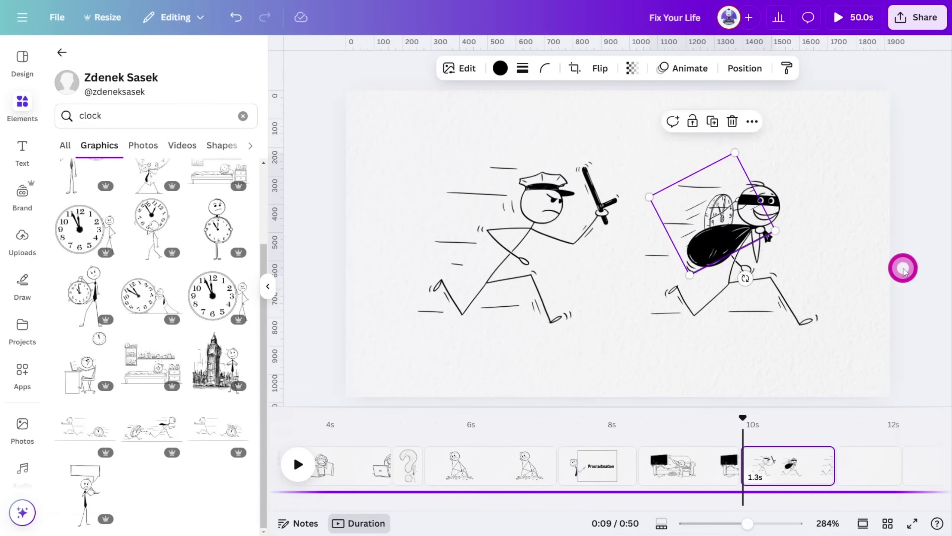
Add the easel painter graphic from a 'creator' search to the next empty scene.
left_click(298, 464)
triple_click(132, 115)
type("creator")
key("Return")
left_click(89, 203)
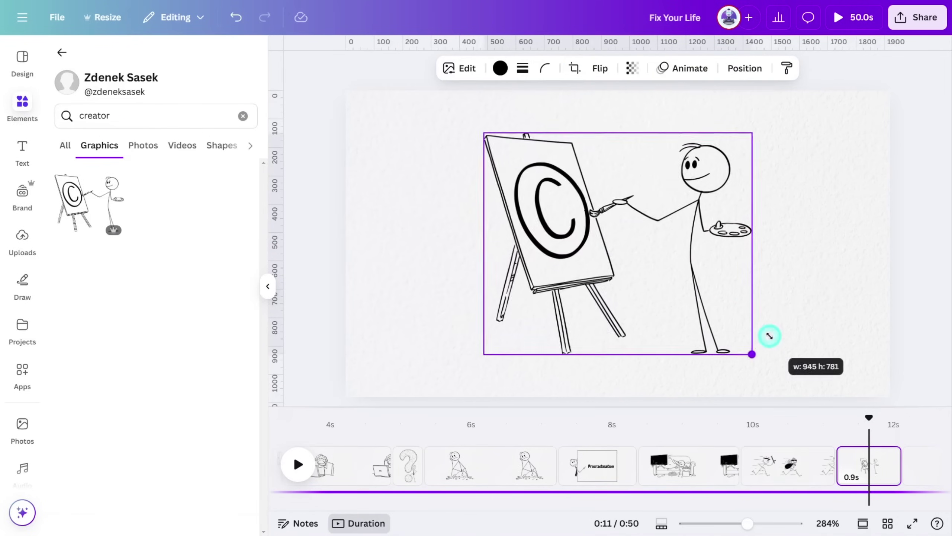
Add stressed-worker graphics from a 'stress' search, moving the desk worker to the right.
left_click(305, 464)
triple_click(124, 112)
type("stress")
key("Return")
left_click(149, 202)
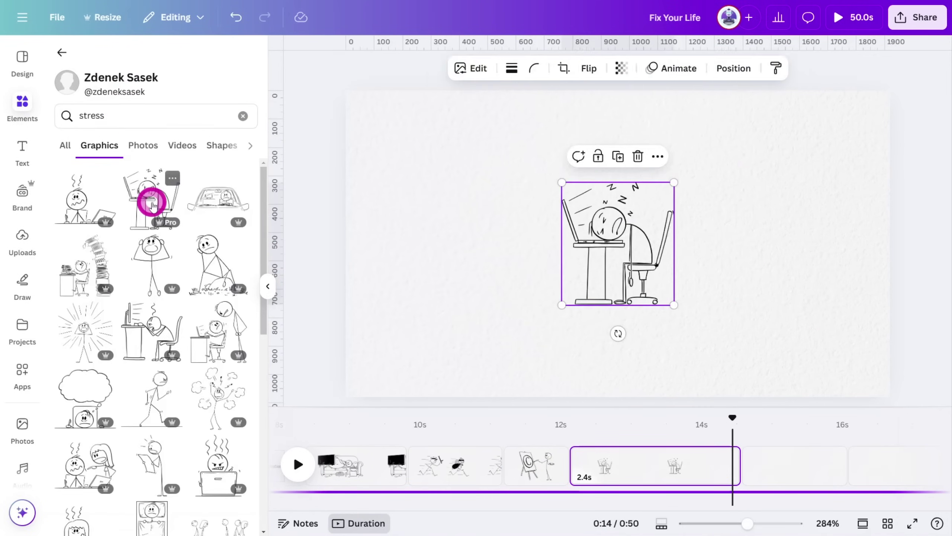
left_click_drag(649, 248, 835, 249)
left_click(217, 465)
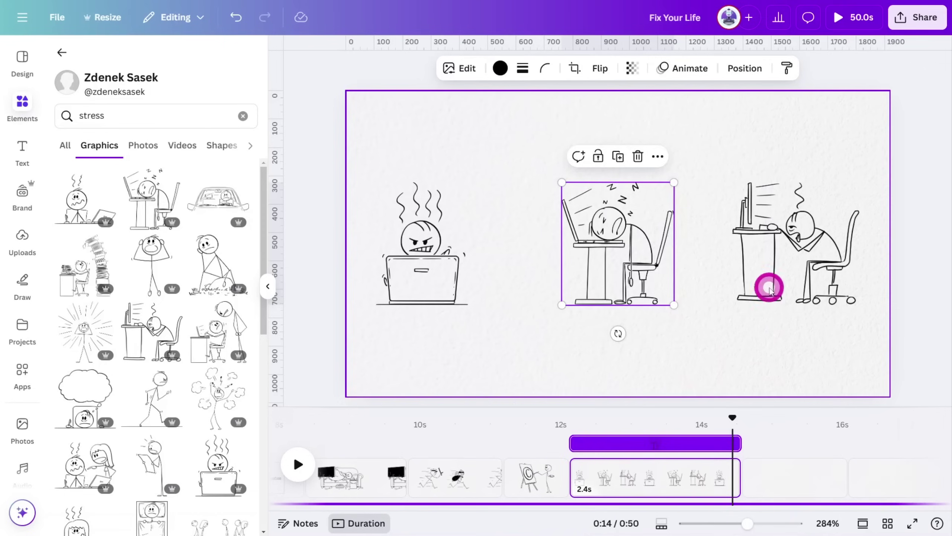
left_click(770, 283)
left_click(538, 427)
Add an enlarged Marcus Aurelius bust on the left of the scene near 16 seconds.
left_click(25, 102)
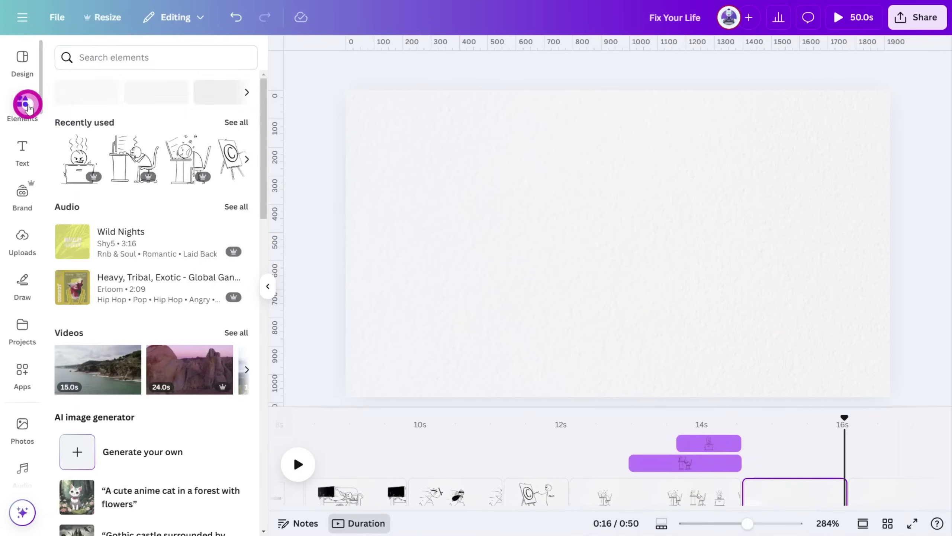
left_click(173, 49)
type("MARCUS")
left_click(157, 112)
left_click(138, 87)
left_click(84, 306)
left_click_drag(382, 219, 426, 181)
left_click_drag(474, 241, 559, 378)
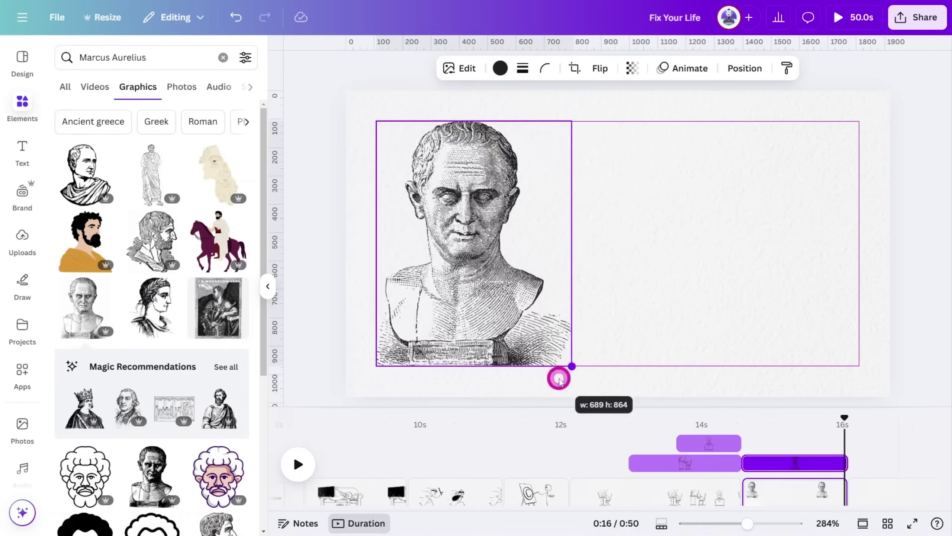
Bring the formatted quote from the 'I make stuff' design onto the bust page.
key("F11")
left_click(150, 10)
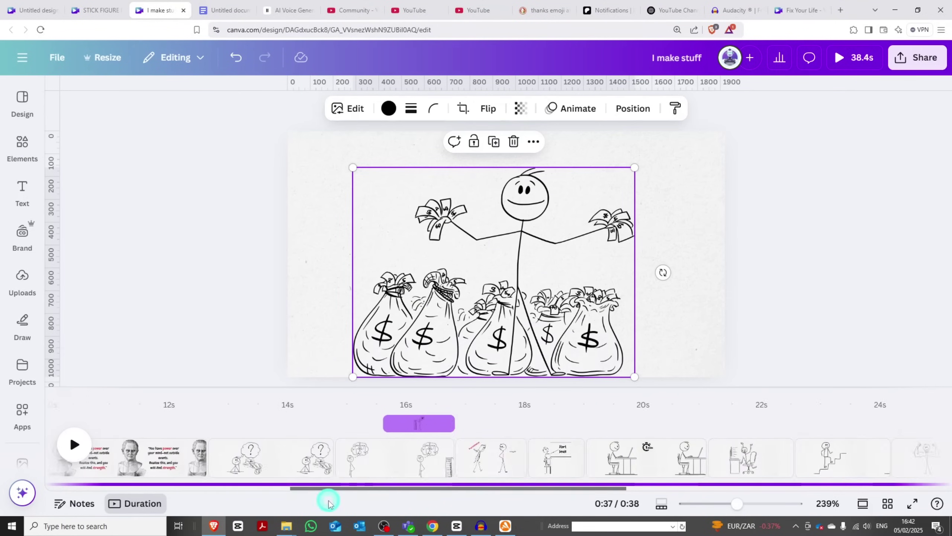
left_click(795, 10)
key("F11")
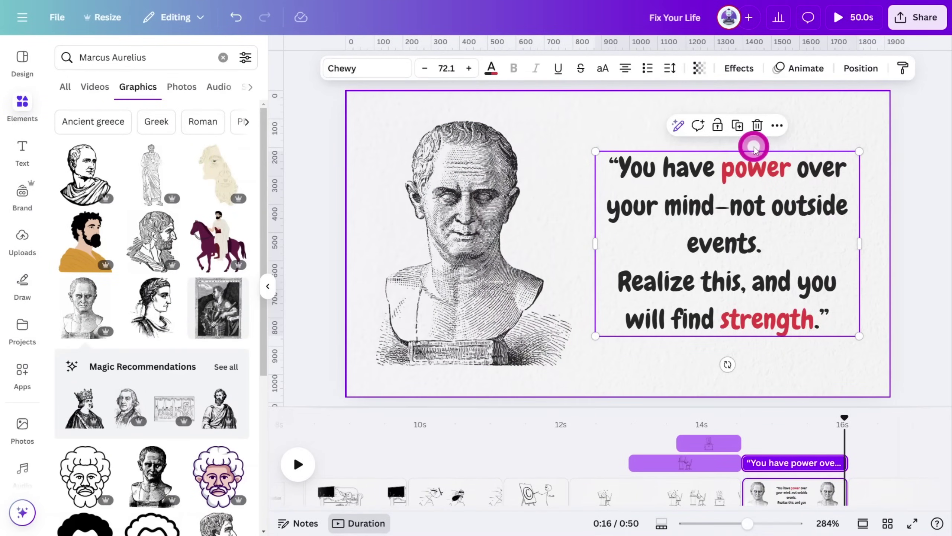
left_click_drag(486, 509, 548, 509)
Delete trailing parts of the quote on the copied pages so it builds up progressively.
left_click(472, 492)
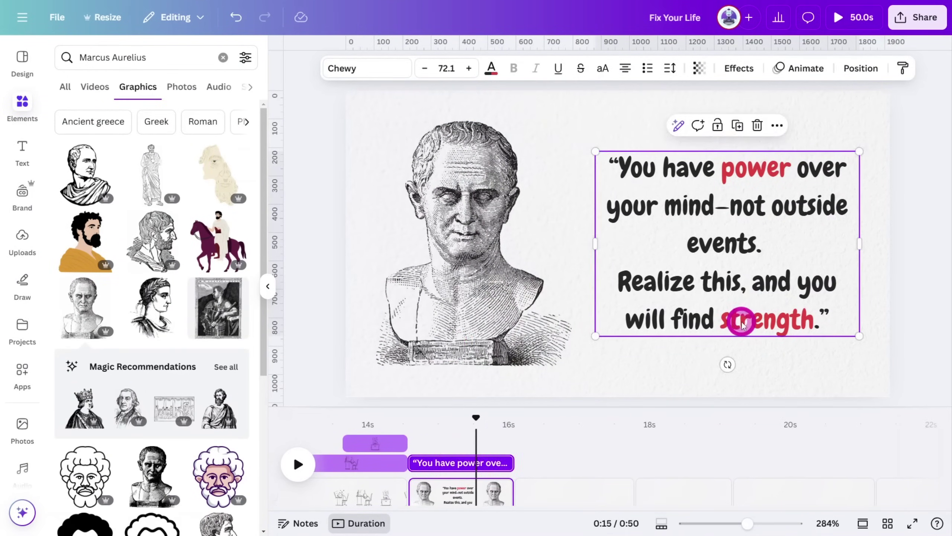
double_click(721, 211)
left_click_drag(722, 211, 814, 340)
key("BackSpace")
left_click(670, 485)
left_click(622, 279)
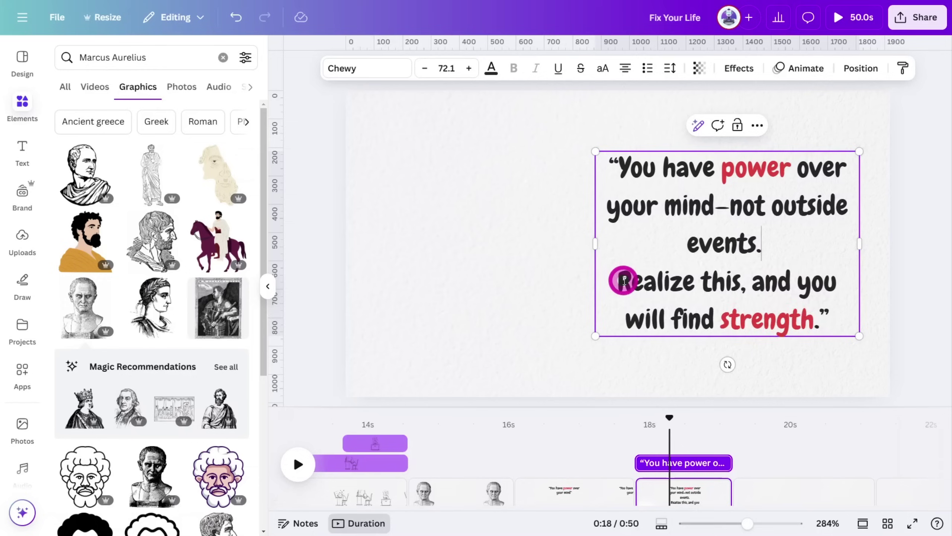
left_click_drag(623, 278, 816, 313)
key("BackSpace")
Review the quote pages and play the animation from the bust page.
left_click(793, 487)
left_click(557, 491)
left_click(549, 492)
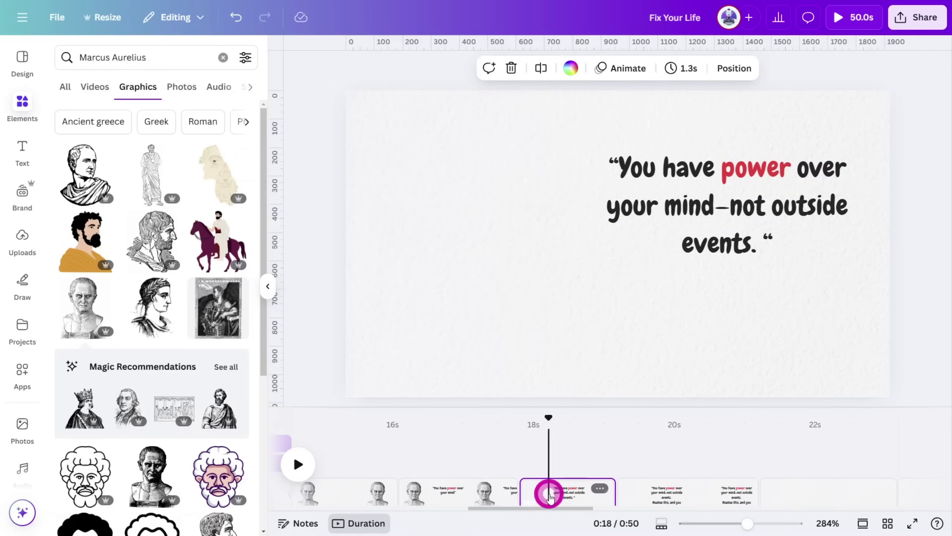
left_click(386, 435)
key("space")
key("space")
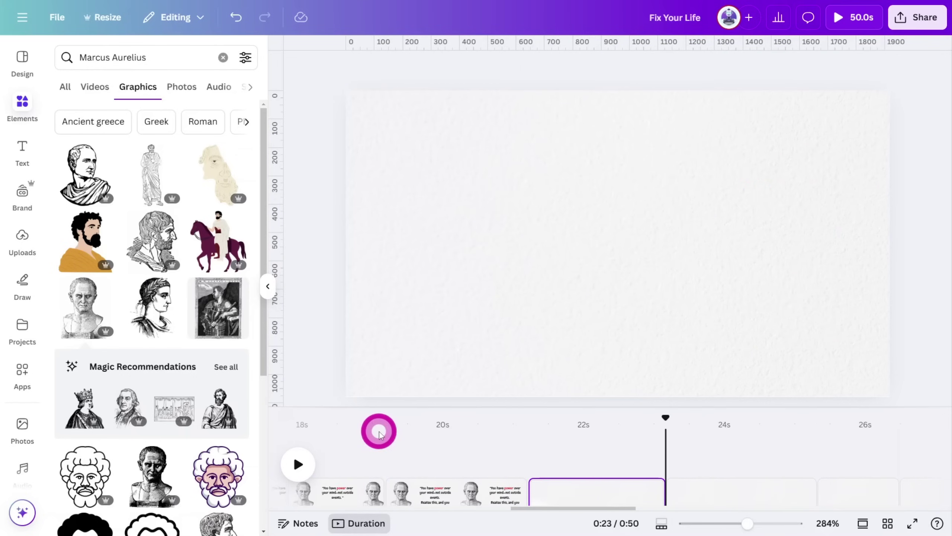
left_click(149, 139)
From the illustrator's graphics, search HOW, add the question-word cloud, then shrink, move and tilt it.
left_click(185, 187)
left_click(244, 185)
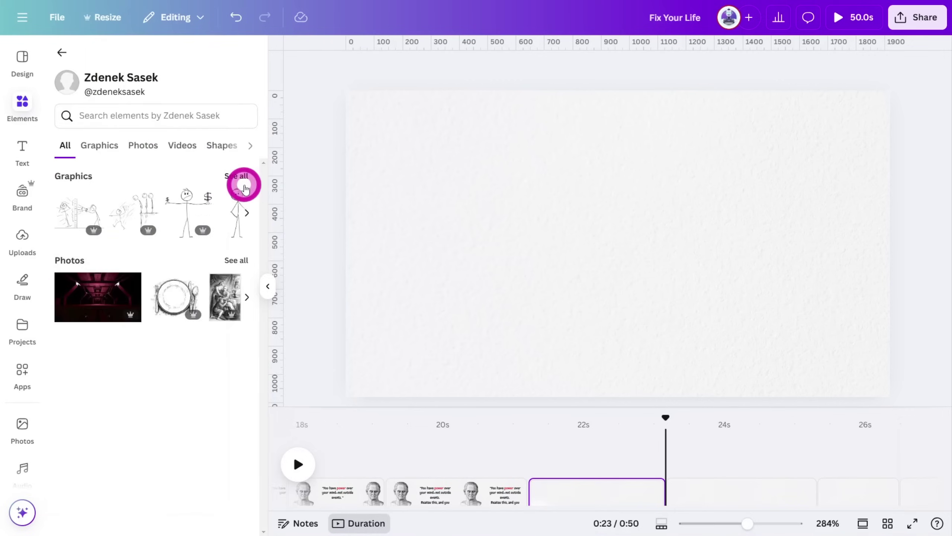
left_click(189, 117)
type("HOW")
key("Return")
left_click(116, 202)
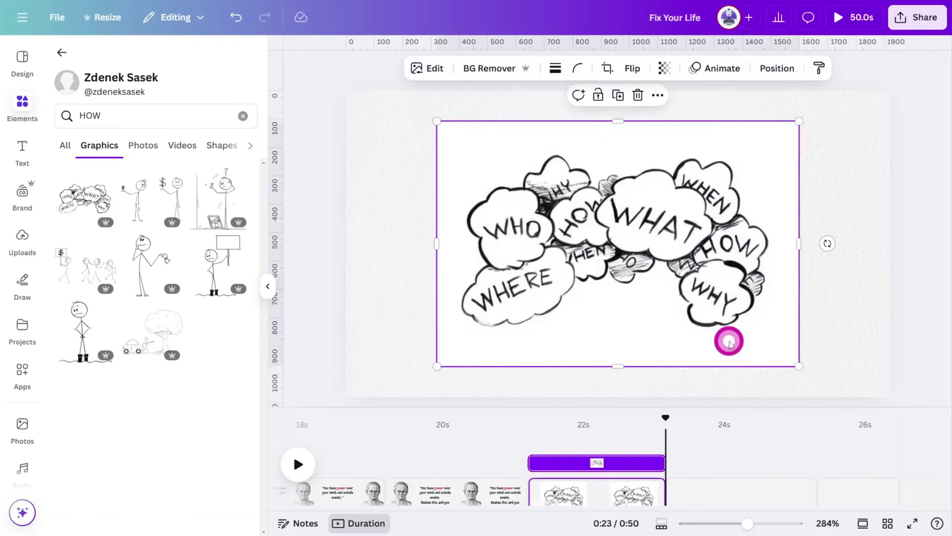
left_click_drag(799, 366, 680, 321)
left_click_drag(617, 243, 702, 255)
left_click_drag(701, 338, 629, 325)
Add and enlarge a pondering stick figure from the QUESTION search, then move to the next page.
triple_click(117, 115)
type("QUESTION")
key("Return")
left_click(159, 204)
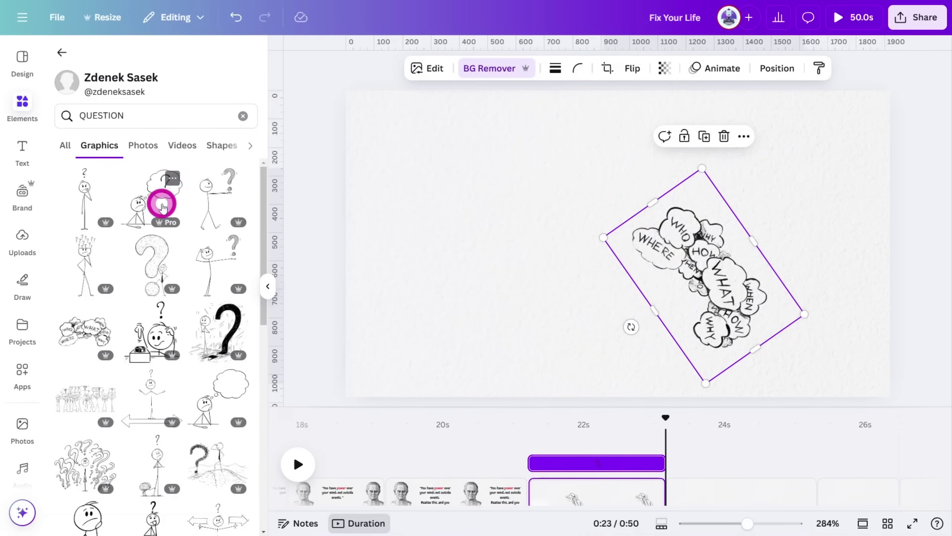
left_click_drag(469, 398, 509, 383)
left_click(759, 338)
left_click_drag(499, 429, 580, 431)
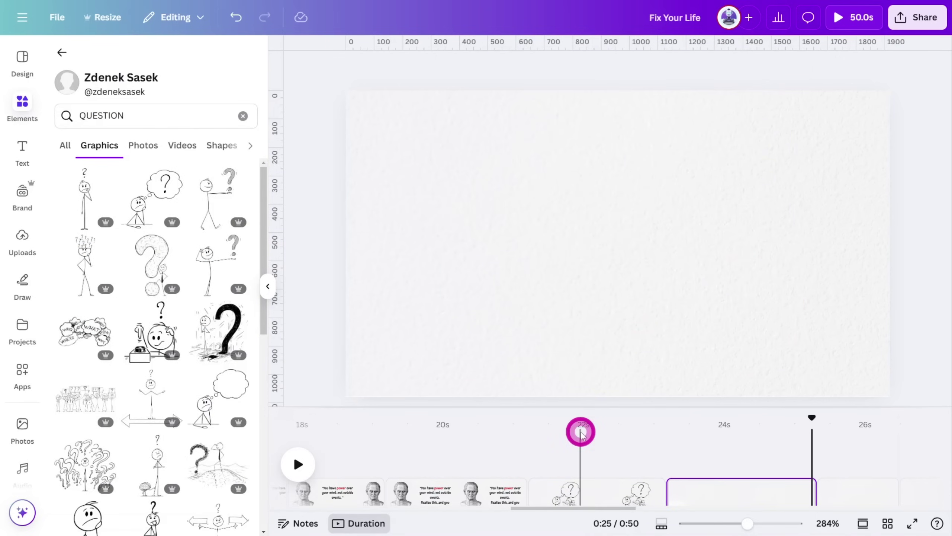
Add the MANAGING flowchart meeting graphic on the page's left, enlarged to nearly full height.
triple_click(159, 121)
type("MANAGING")
key("Return")
scroll(153, 314, "down", 10)
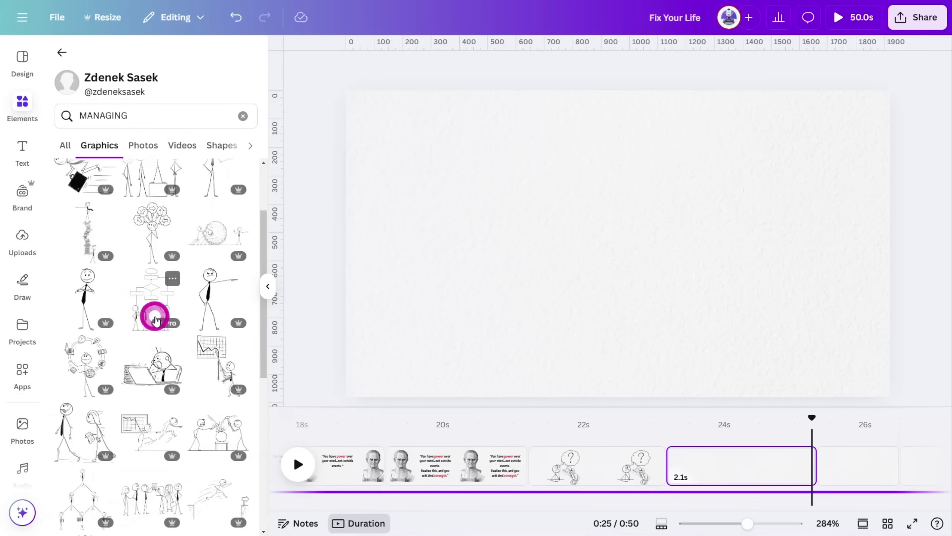
left_click(170, 115)
type("TASKS")
key("Return")
triple_click(170, 115)
type("MANAGING")
key("Return")
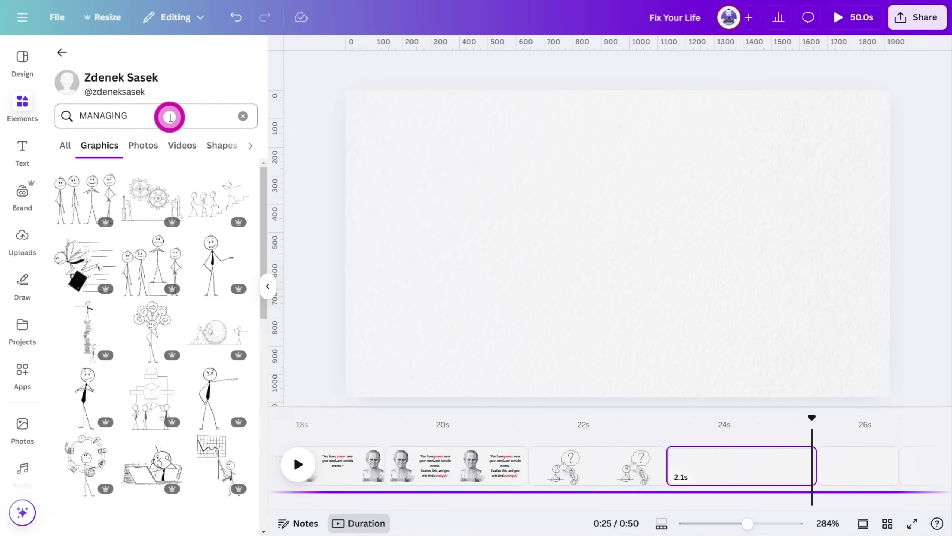
left_click(135, 304)
left_click_drag(653, 227, 461, 289)
left_click_drag(467, 240, 542, 136)
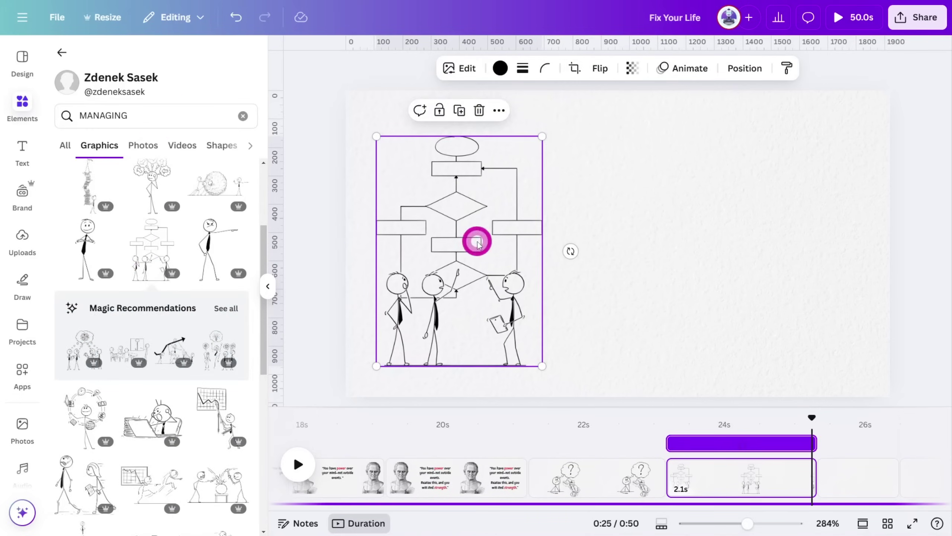
Place a resized LIST to-do figure on the right, appearing later and shown briefly around 23.3s.
triple_click(154, 115)
type("LIST")
key("Return")
left_click_drag(87, 199, 840, 213)
left_click_drag(765, 259, 705, 389)
left_click_drag(676, 121, 707, 165)
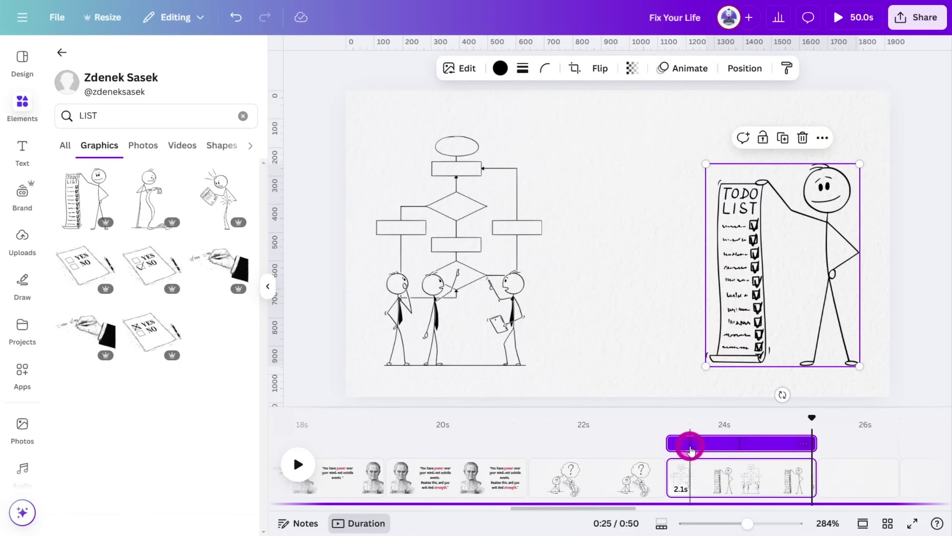
left_click_drag(668, 443, 740, 443)
left_click(671, 421)
On a new blank page, add and resize the CONTROL stick figure.
key("ctrl+Return")
triple_click(117, 111)
type("CONTROL")
key("Return")
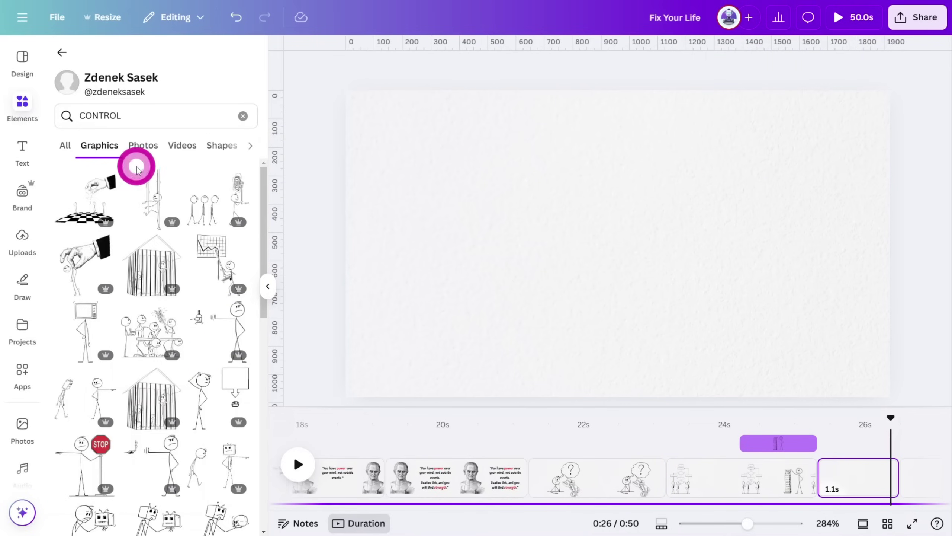
left_click(87, 398)
left_click_drag(712, 311, 773, 352)
On another new page, add the TEACHER teacher-at-board graphic and enlarge it.
key("ctrl+Return")
triple_click(148, 115)
type("SIGN POST")
key("Return")
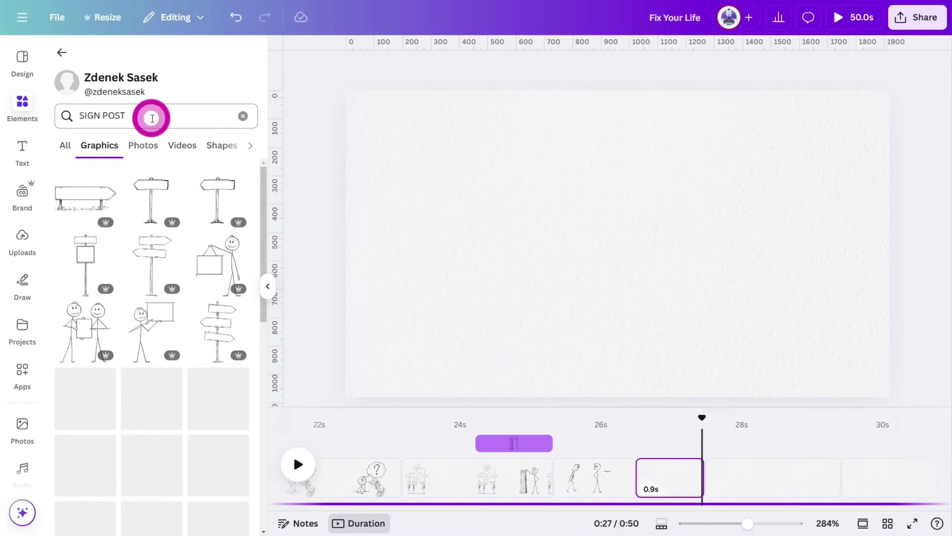
triple_click(164, 112)
type("TEACHER")
key("Return")
left_click(81, 196)
left_click_drag(682, 338, 718, 363)
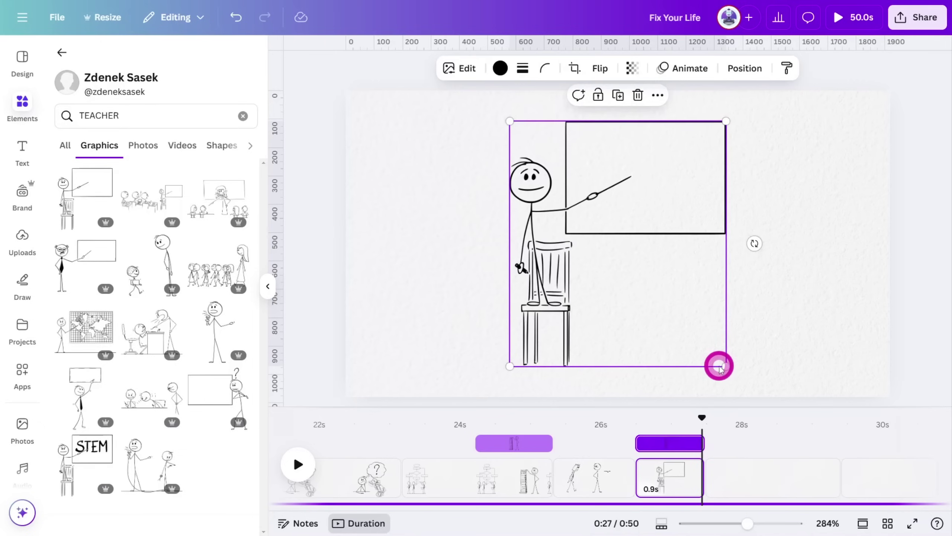
Paste a text box onto the teacher page and add another blank page.
key("ctrl+v")
left_click(765, 312)
key("ctrl+Return")
triple_click(128, 113)
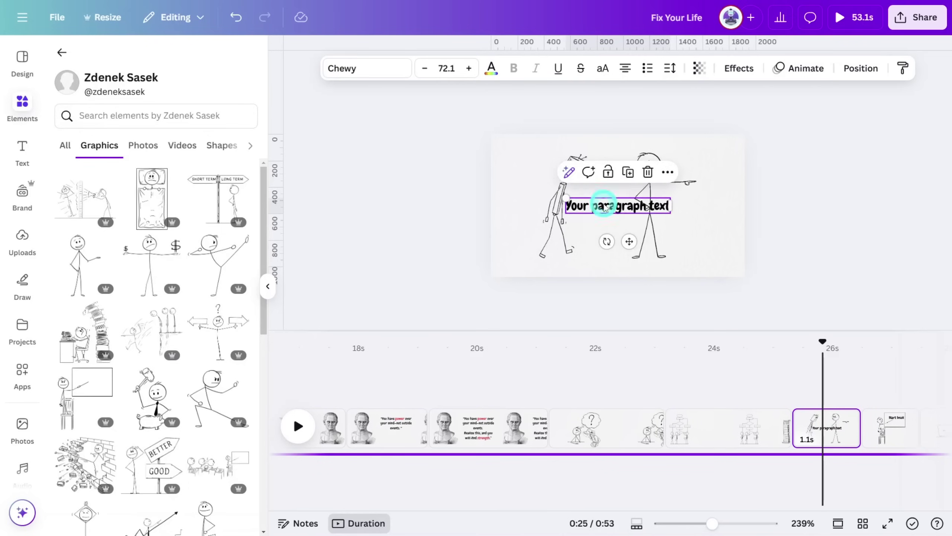
left_click(612, 205)
Replace the placeholder text with a red, tilted 'Procrastination' label.
type("Procrastination")
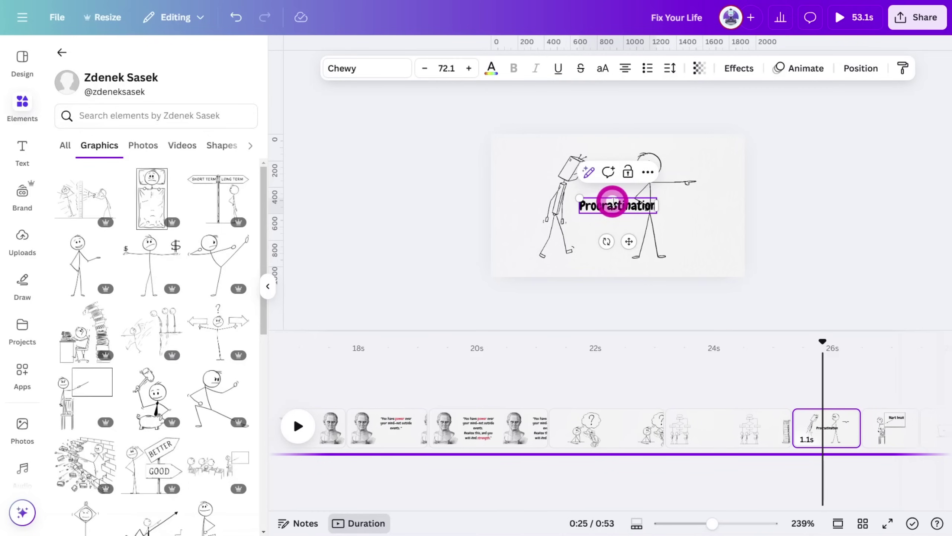
left_click(820, 243)
left_click(615, 206)
left_click(491, 68)
left_click(69, 213)
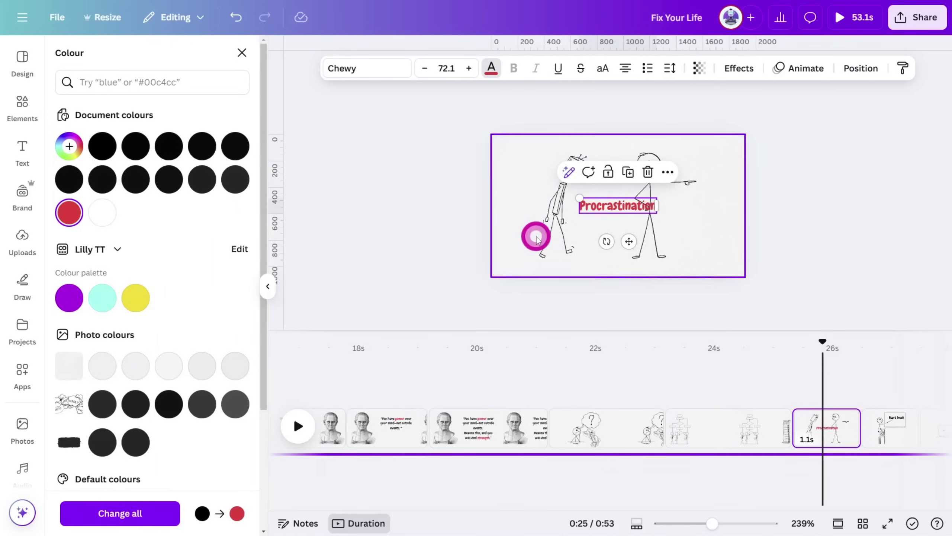
left_click_drag(606, 241, 515, 162)
left_click(791, 216)
Return to the main elements panel and search for HANDDRAWN ARROW.
left_click(22, 107)
left_click(22, 107)
left_click(61, 57)
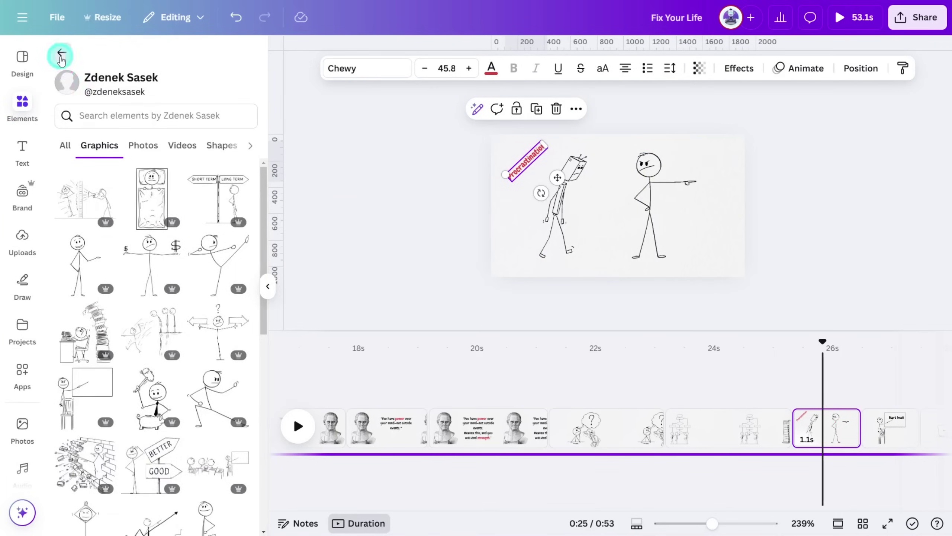
left_click(60, 54)
type("HAS")
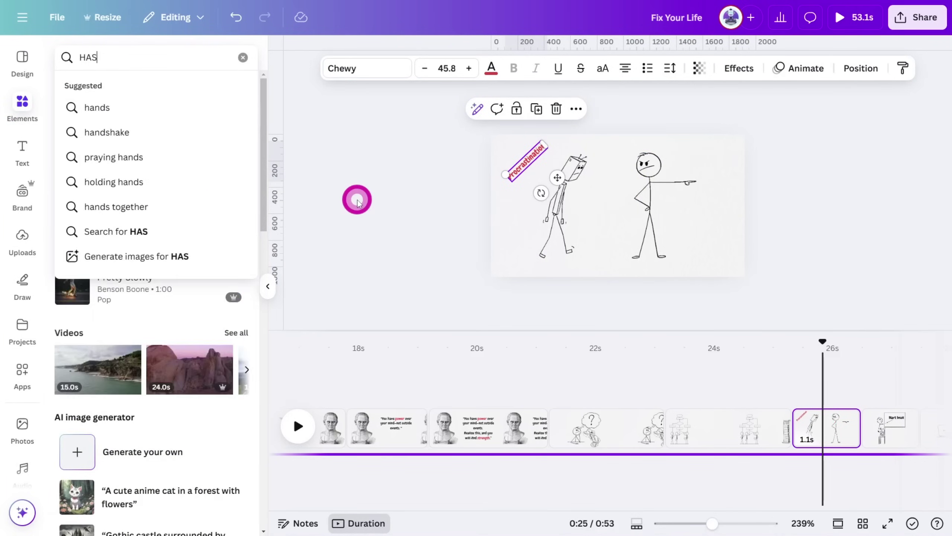
key("BackSpace")
type("NDDRAWN ARROW")
key("Return")
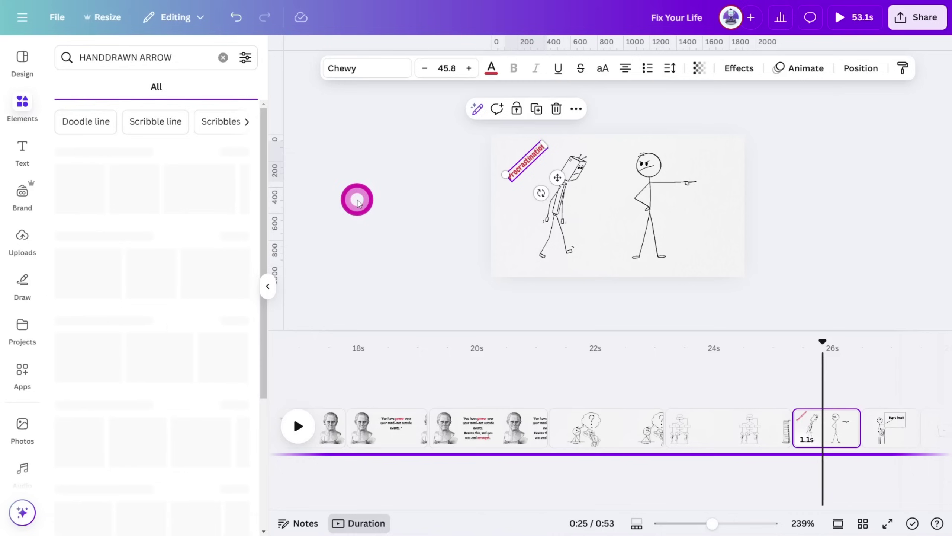
Add the thin hand-drawn arrow beside the Procrastination label and select both together.
left_click(234, 152)
scroll(196, 208, "down", 10)
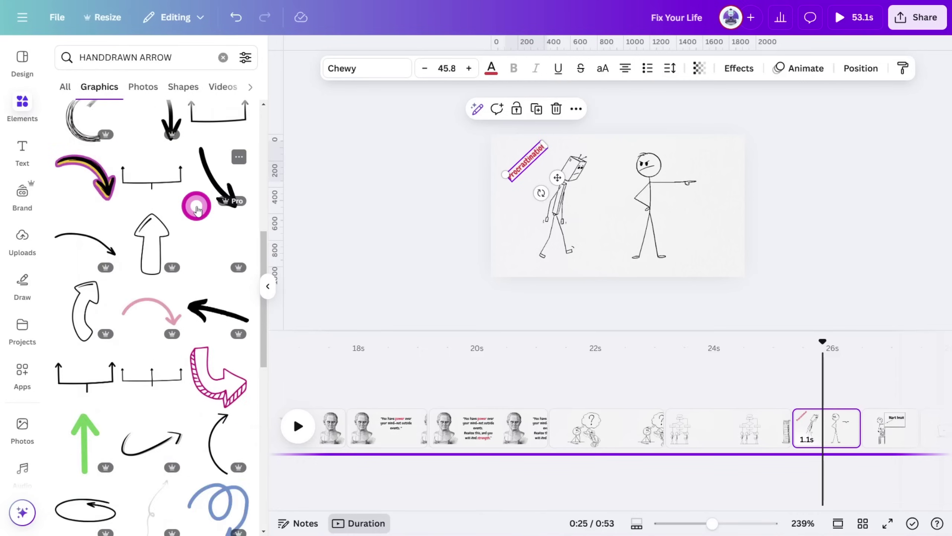
scroll(196, 208, "down", 5)
scroll(195, 207, "up", 15)
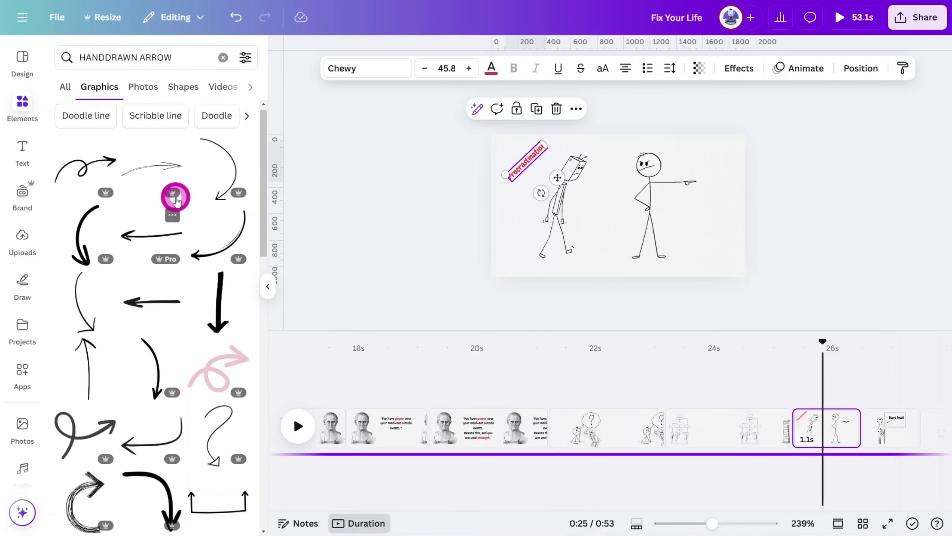
left_click(176, 199)
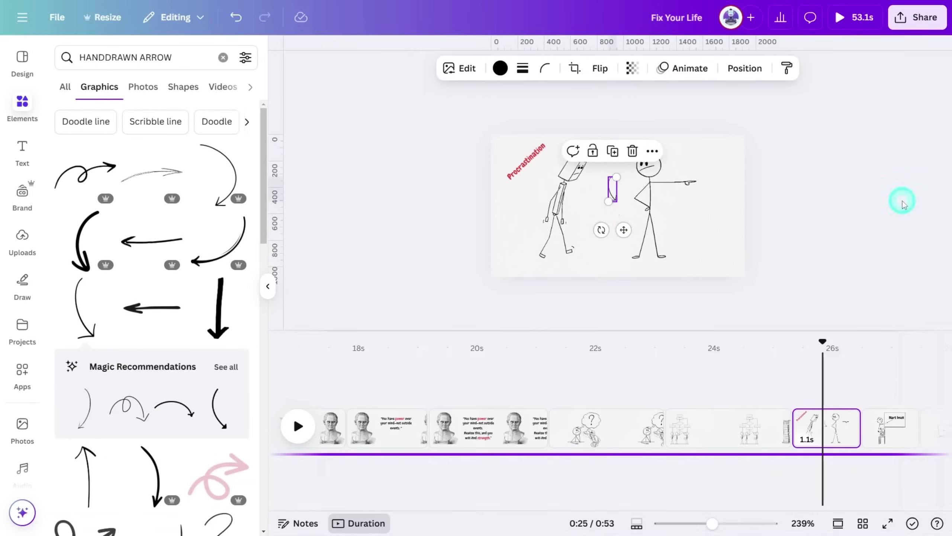
left_click_drag(615, 188, 510, 162)
left_click_drag(593, 159, 648, 228)
left_click(826, 337)
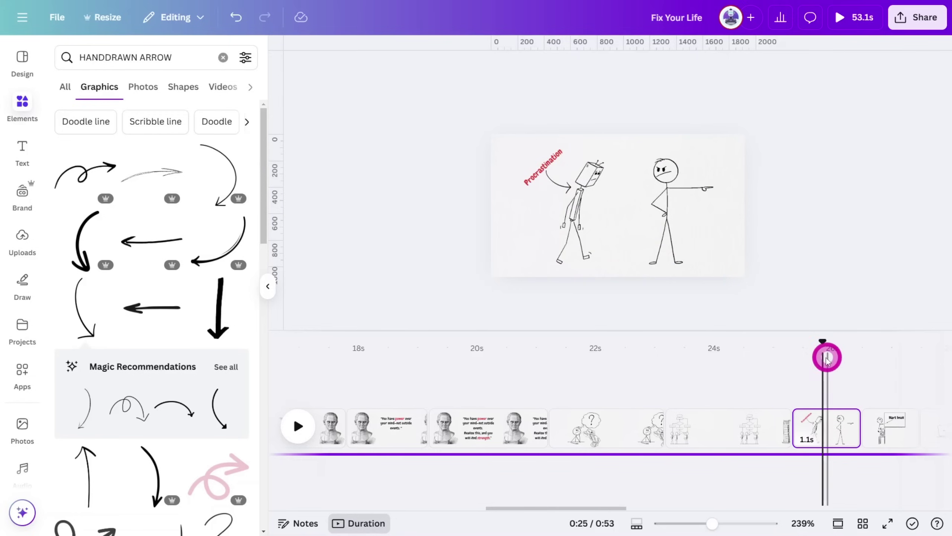
left_click_drag(822, 344, 844, 339)
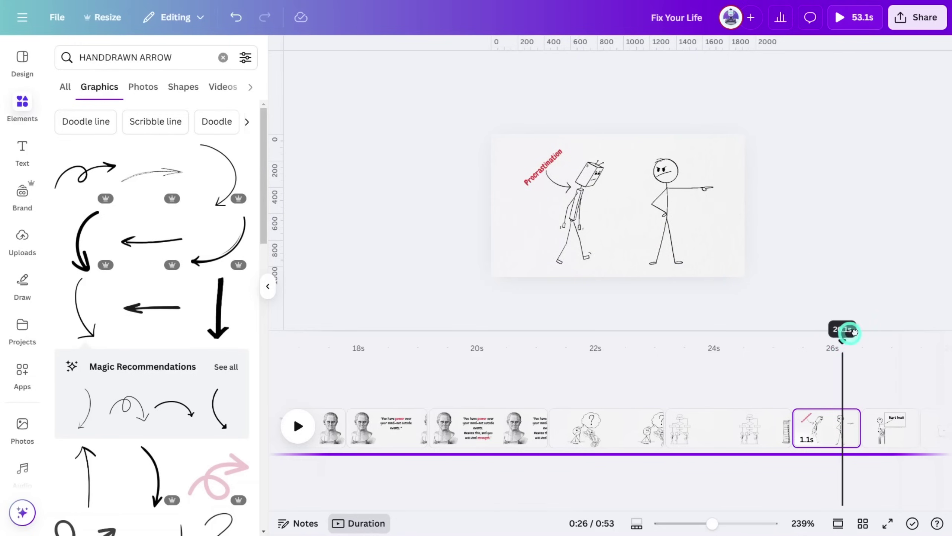